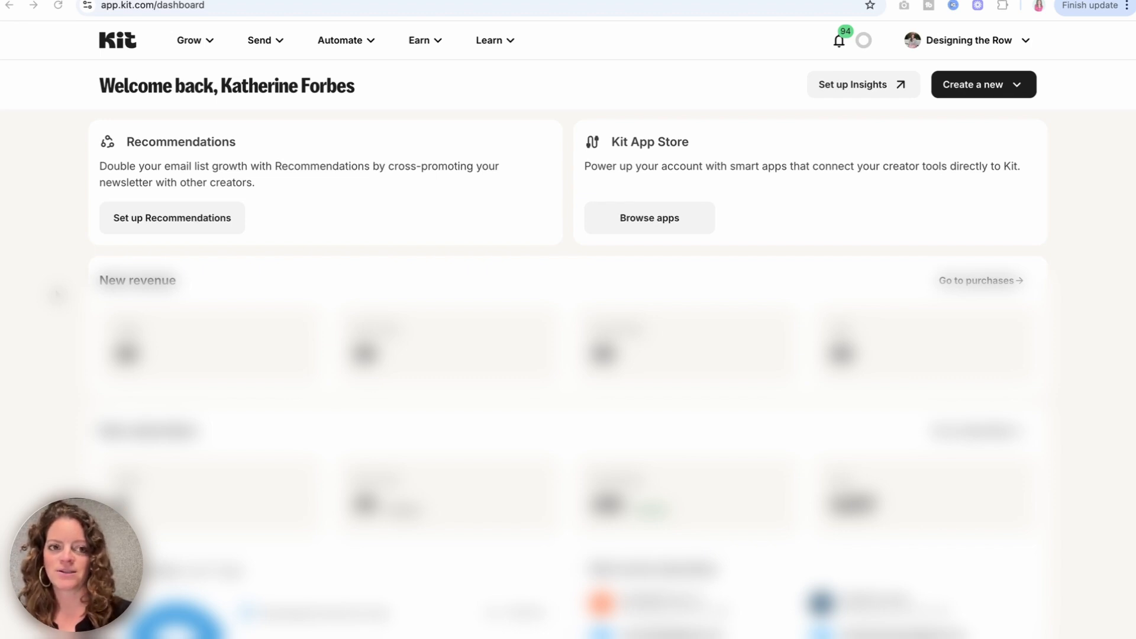
# - Go to Landing Pages & Forms and start creating a new subscriber form of the Form type
pyautogui.click(197, 44)
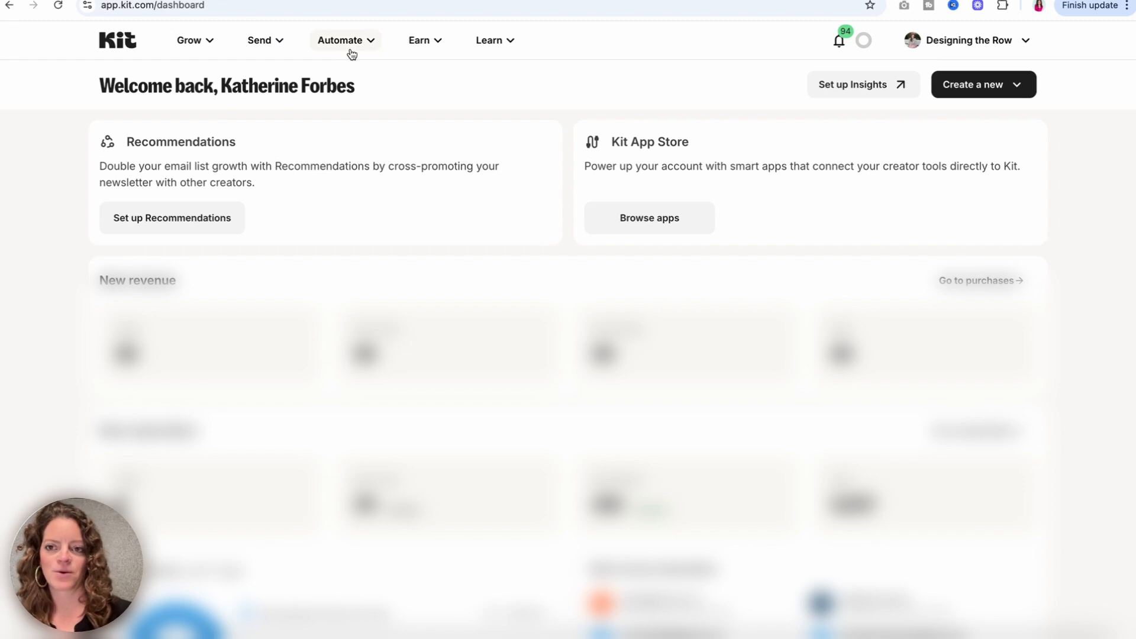
pyautogui.click(190, 43)
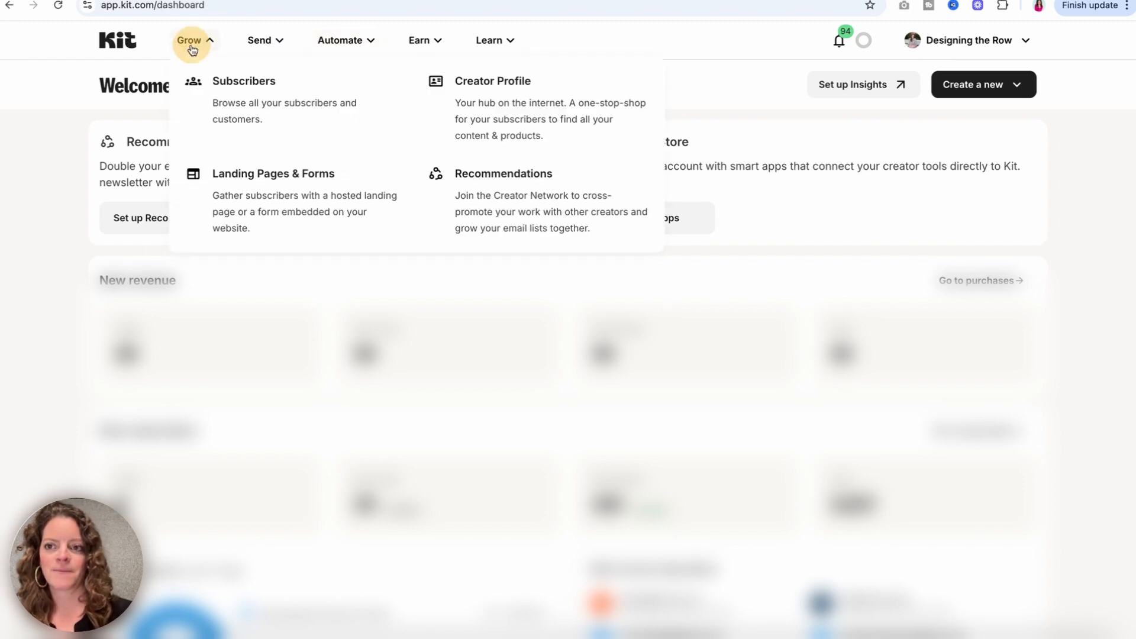
pyautogui.click(248, 226)
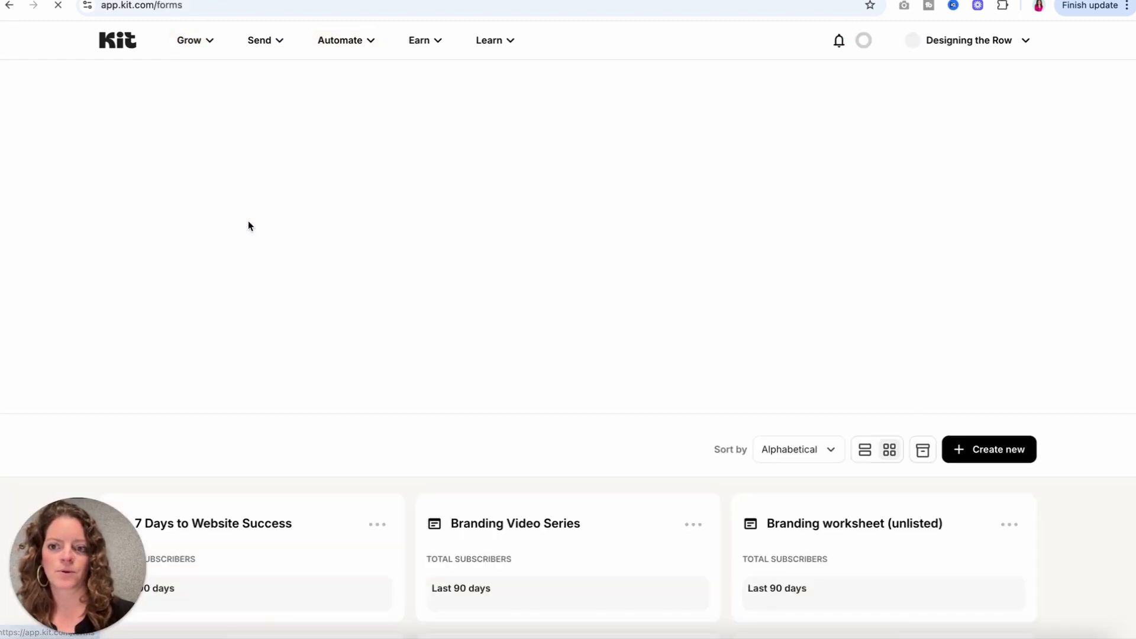
pyautogui.click(999, 452)
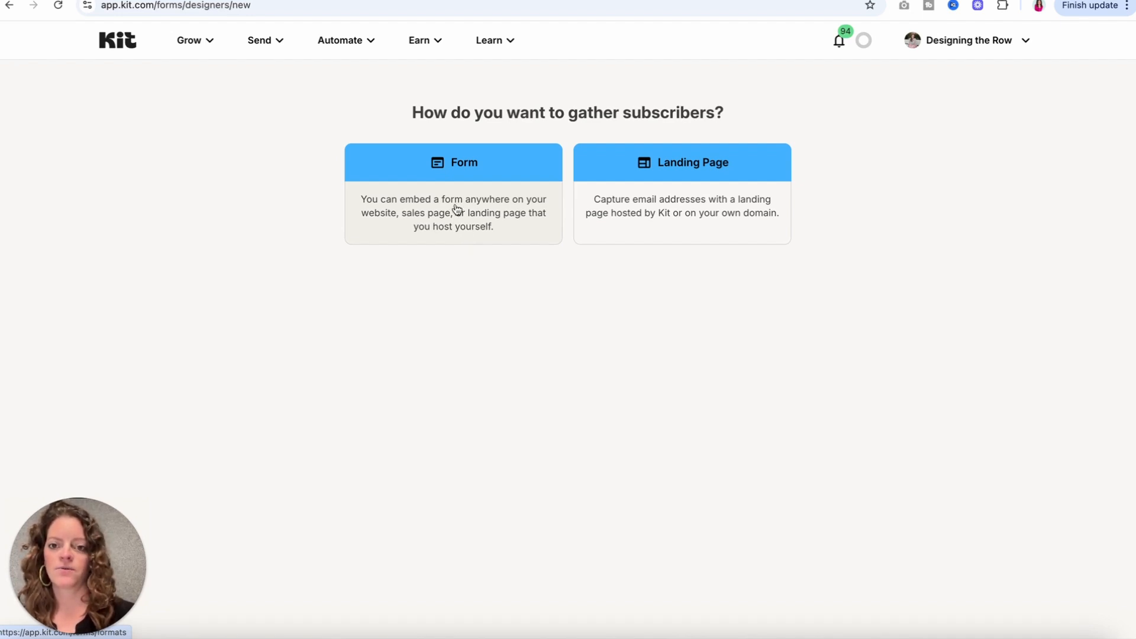
pyautogui.click(457, 181)
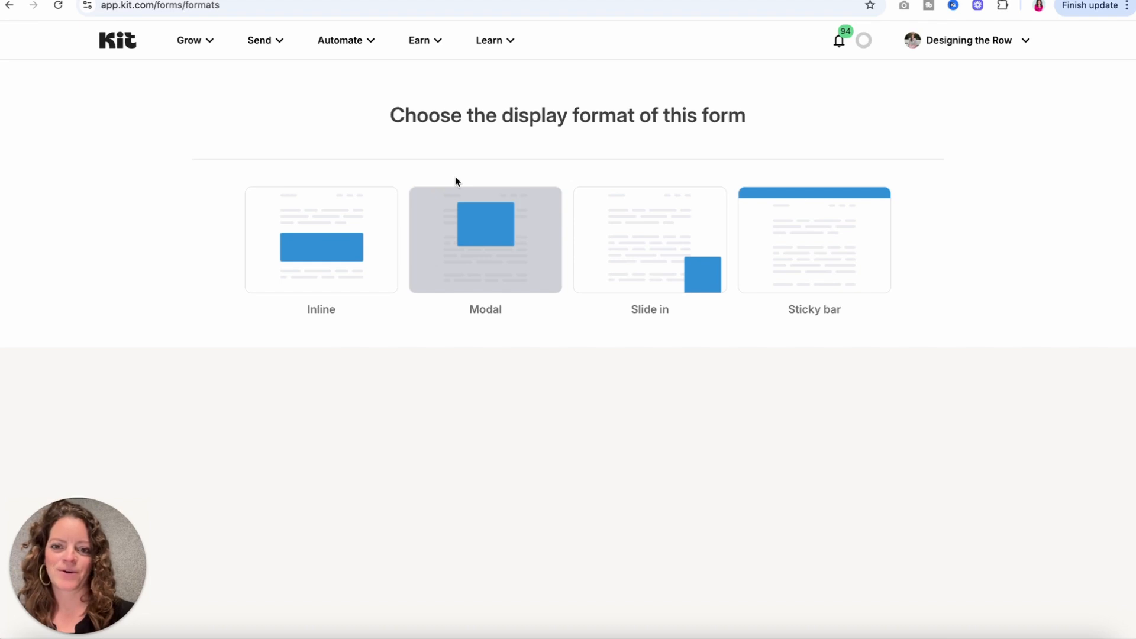
# - Choose the Inline display format and the Clare template for the new form
pyautogui.click(307, 267)
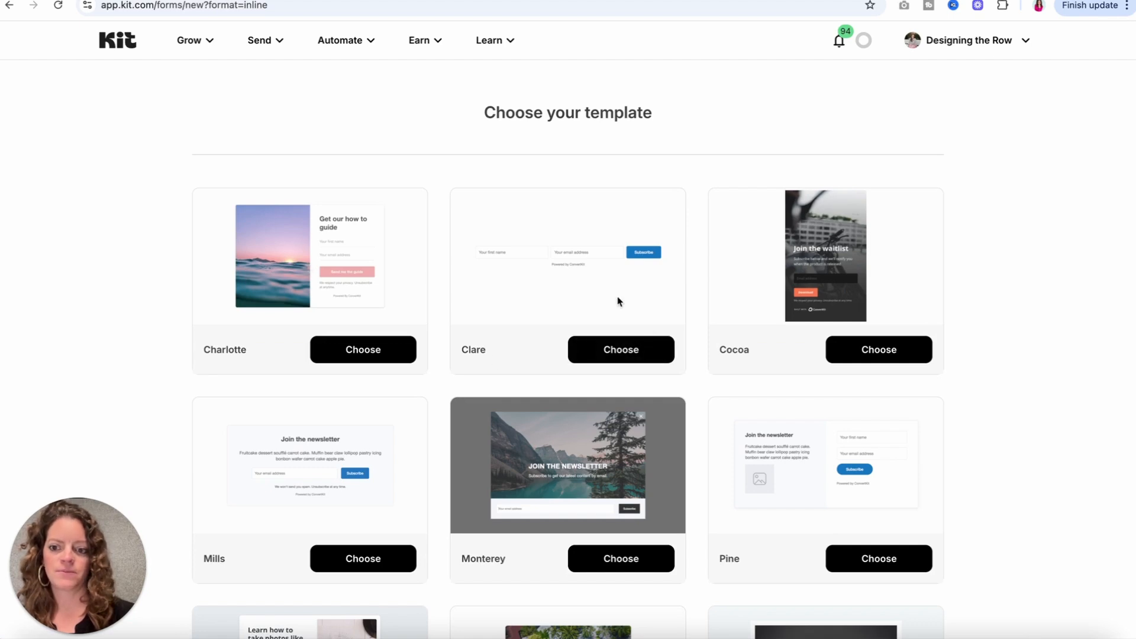
pyautogui.scroll(-3, 618, 301)
pyautogui.scroll(3, 616, 300)
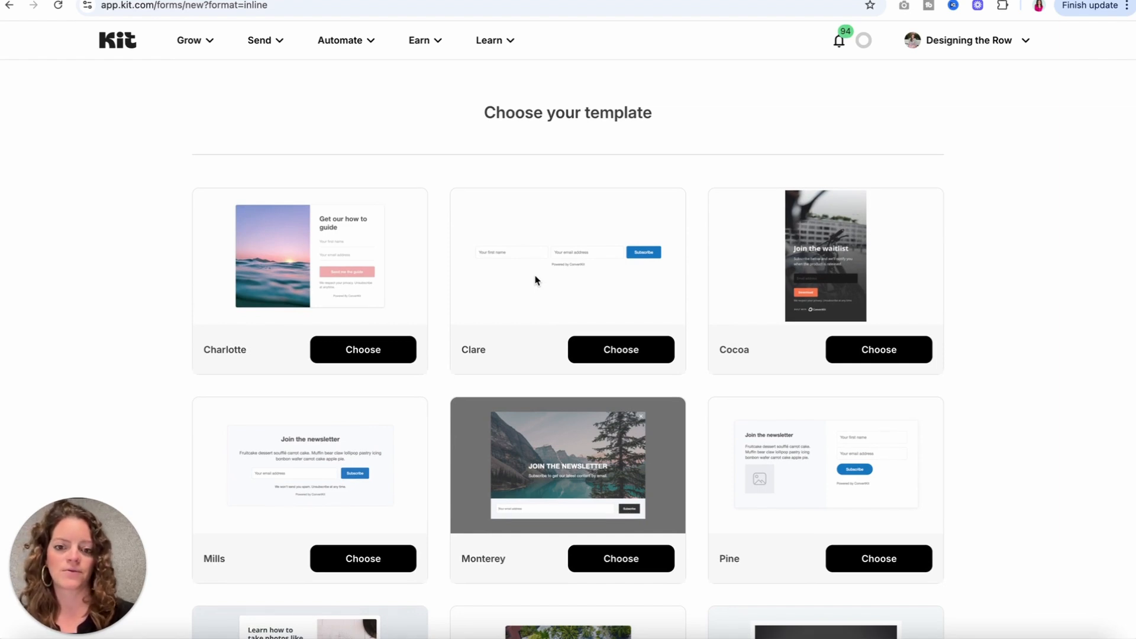
pyautogui.click(619, 354)
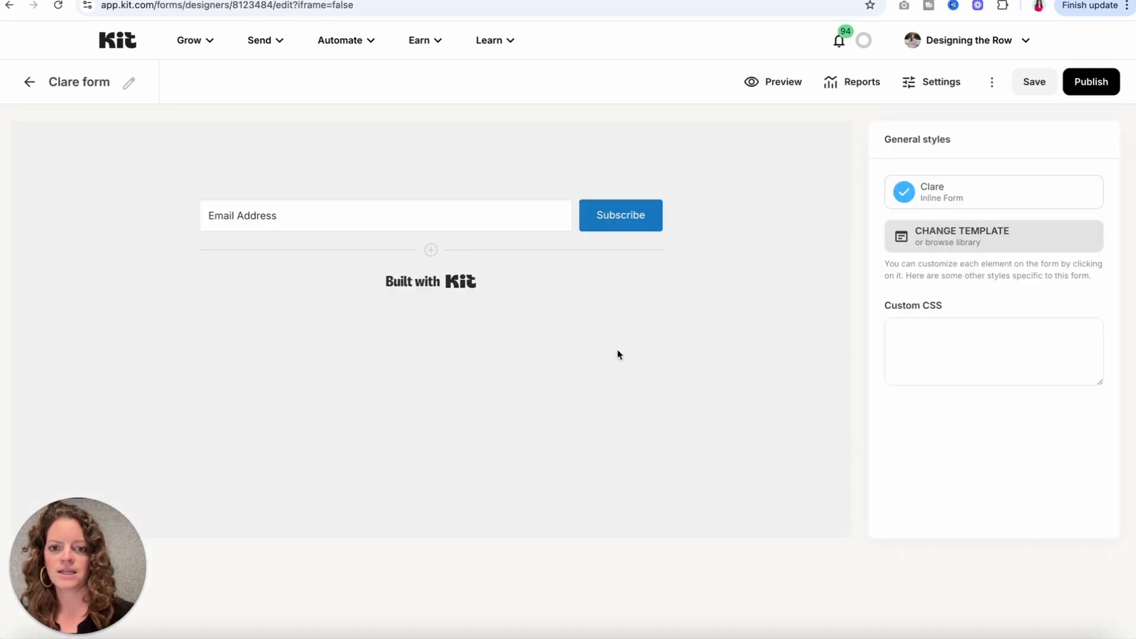
# - Rename the form to "YouTube Test"
pyautogui.click(127, 82)
pyautogui.moveTo(110, 82); pyautogui.dragTo(37, 81)
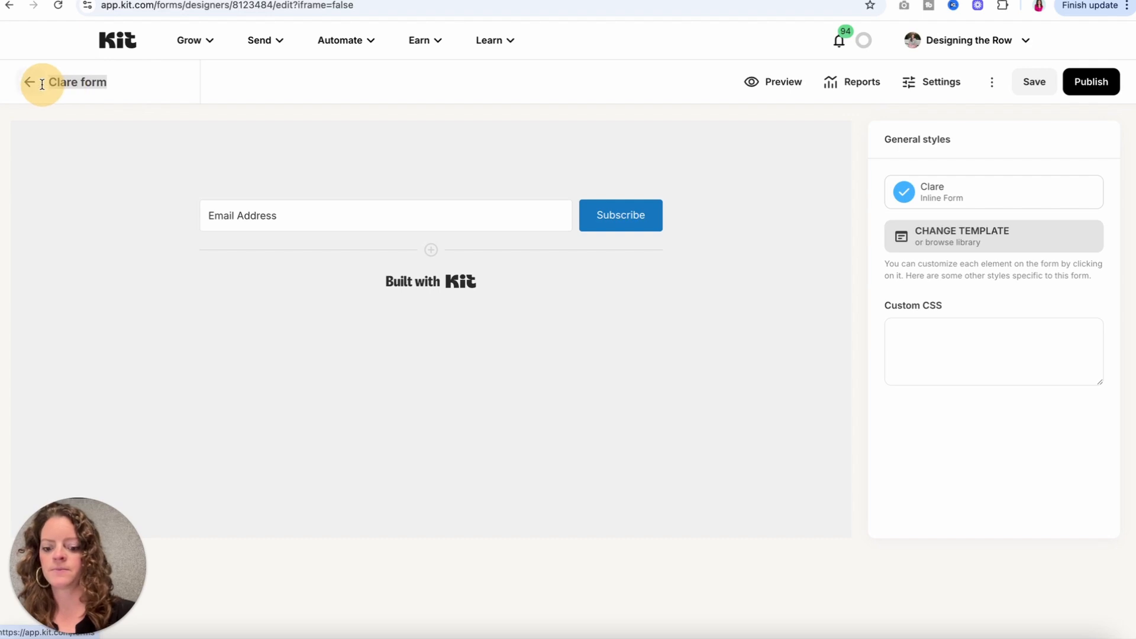
pyautogui.write('YouTube Test')
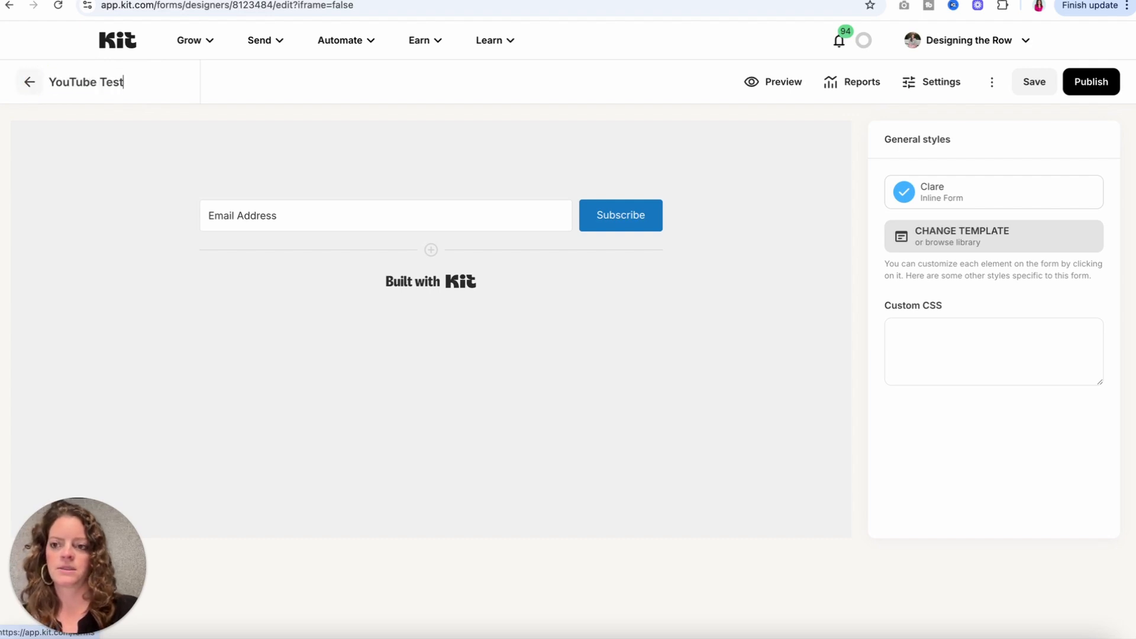
pyautogui.click(96, 178)
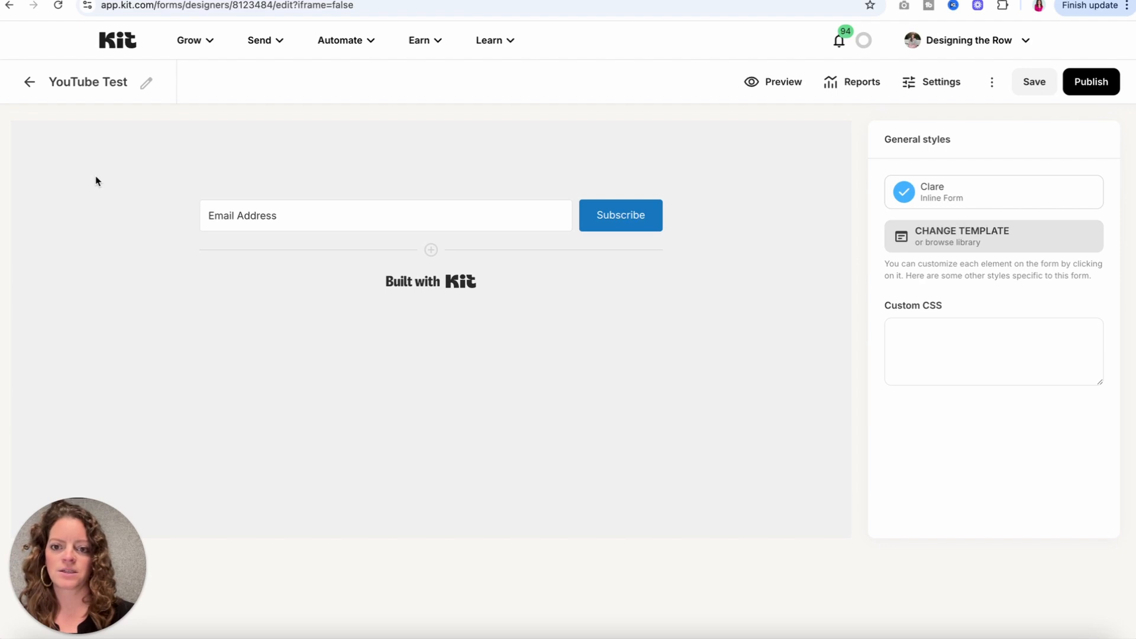
# - Add a field saved as the First Name custom field and place it before the Email Address field
pyautogui.click(431, 251)
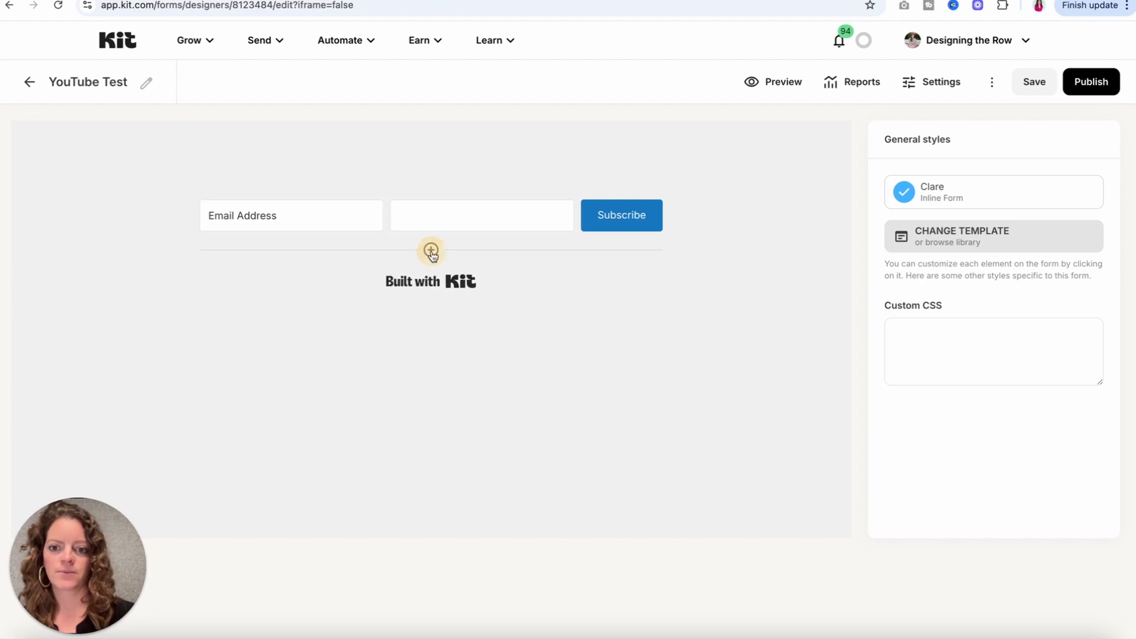
pyautogui.click(1025, 209)
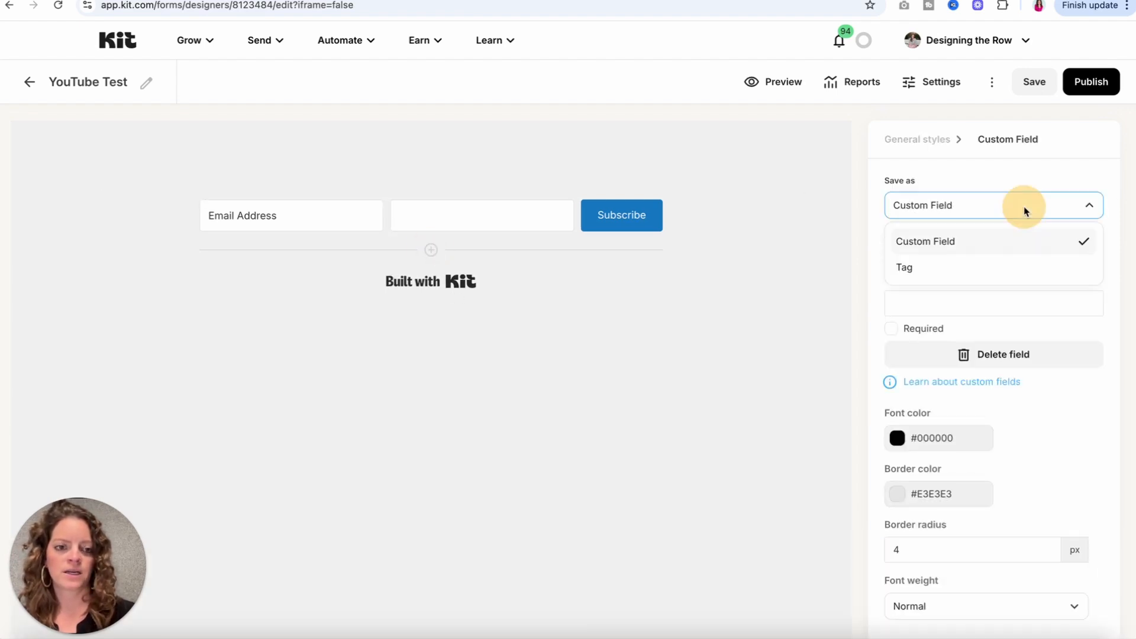
pyautogui.click(1013, 241)
pyautogui.click(1001, 255)
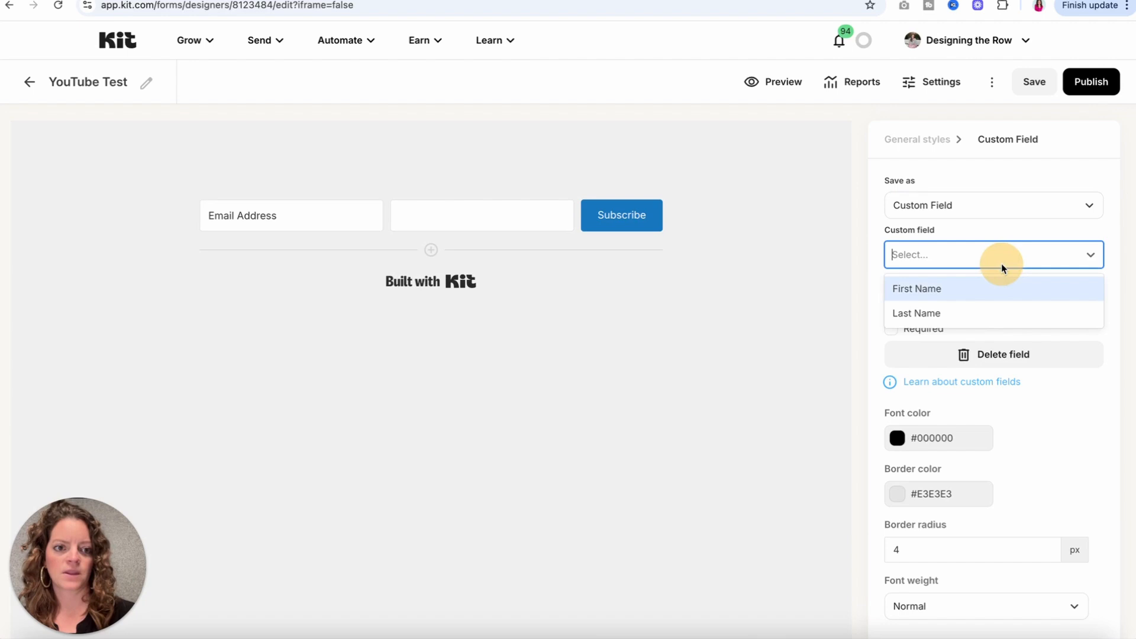
pyautogui.click(984, 298)
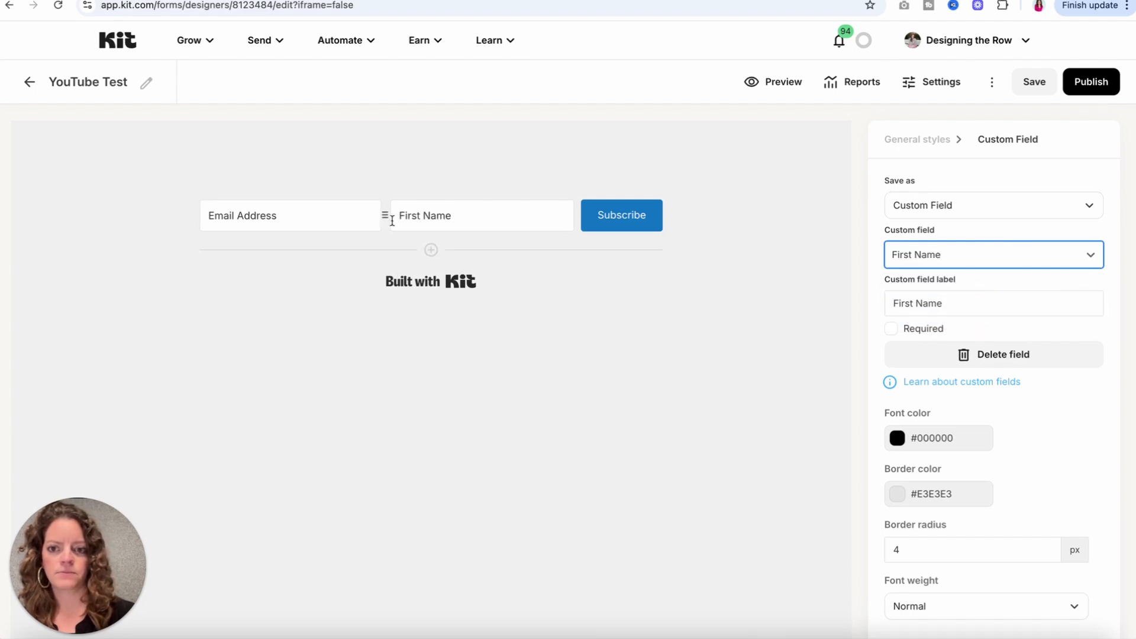
pyautogui.moveTo(385, 216); pyautogui.dragTo(175, 220)
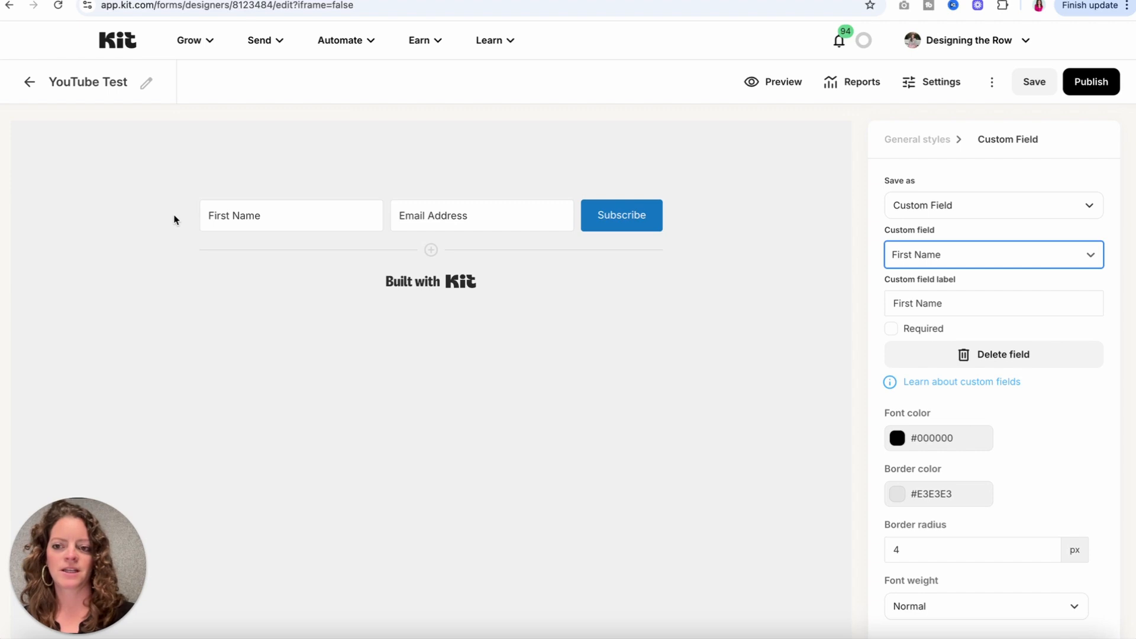
# - Change the form's submit button text to "Get Instant Access"
pyautogui.click(629, 222)
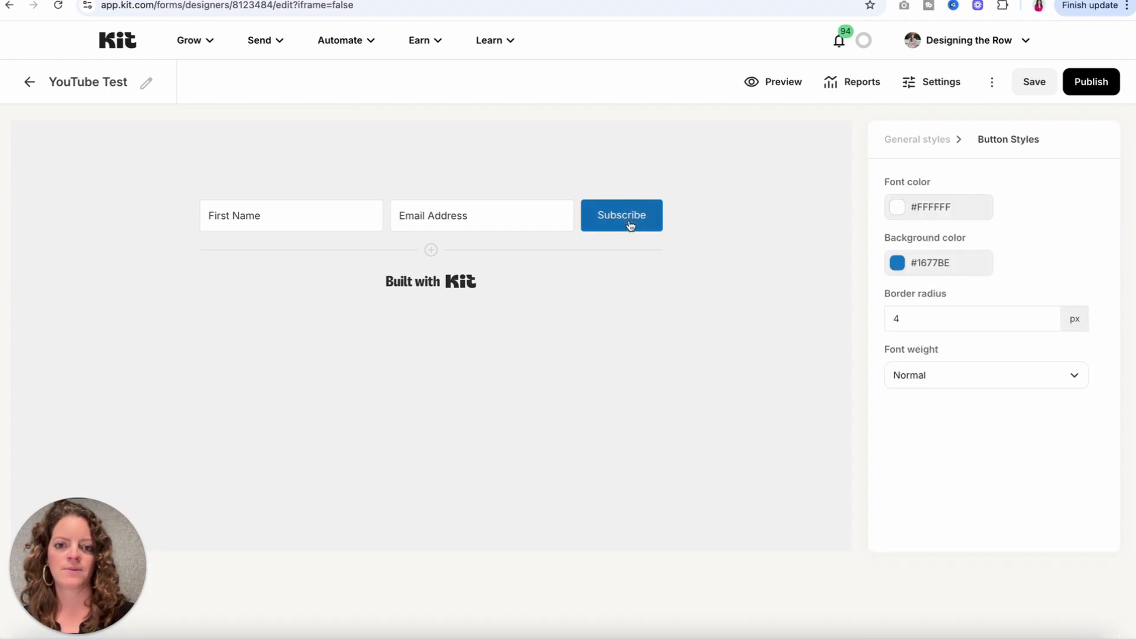
pyautogui.doubleClick(607, 215)
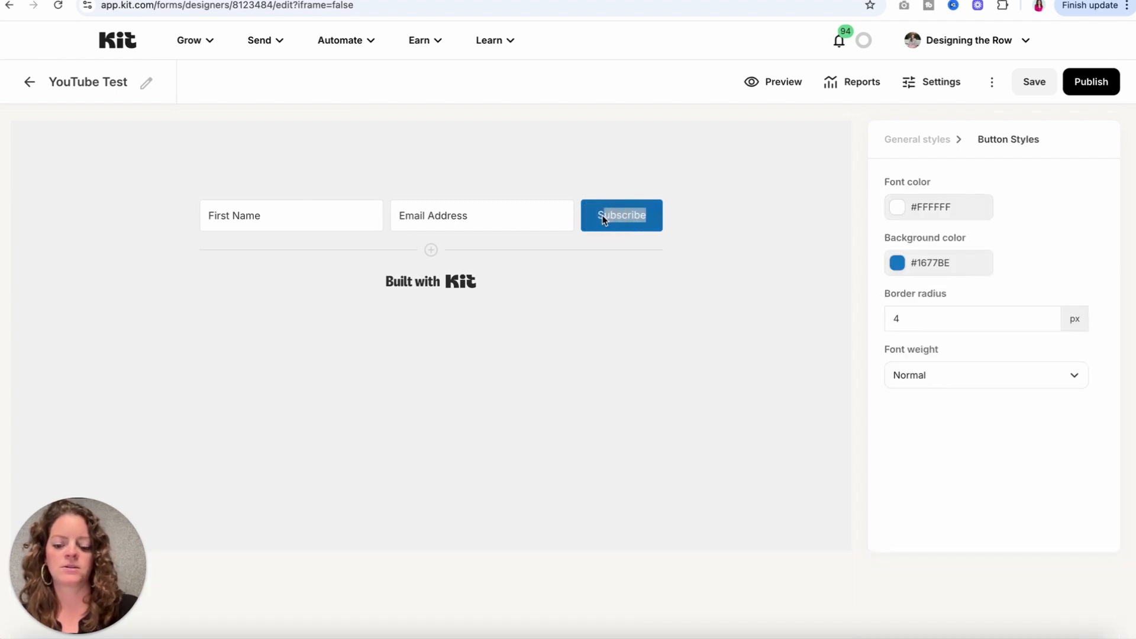
pyautogui.write('Sign Up')
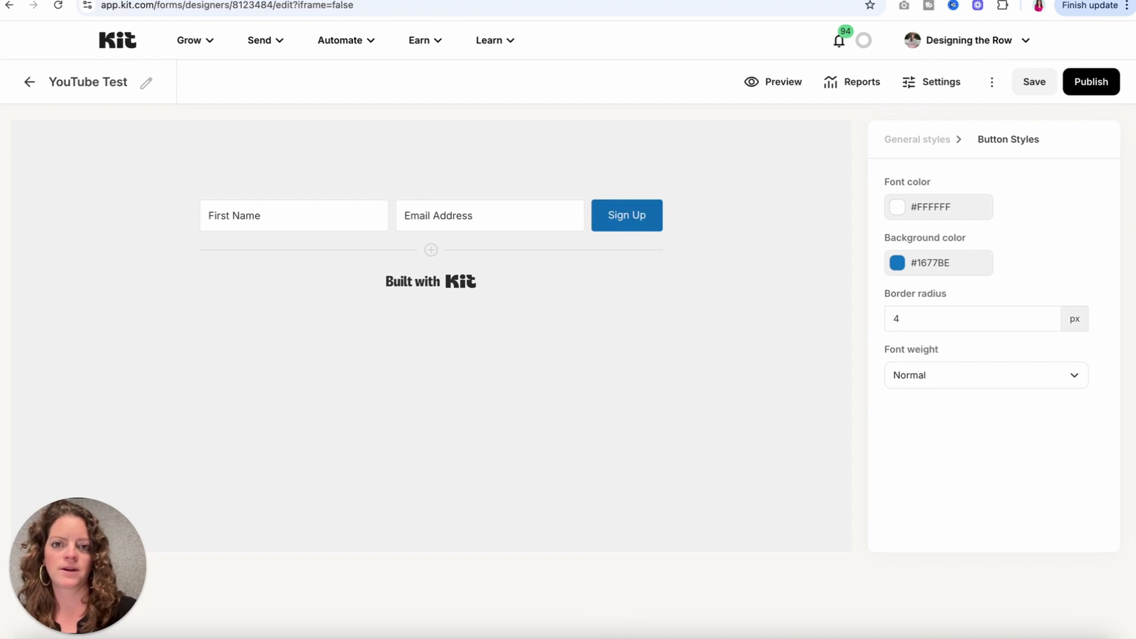
pyautogui.press('BackSpace')
pyautogui.press('BackSpace')
pyautogui.press('BackSpace')
pyautogui.press('BackSpace')
pyautogui.press('BackSpace')
pyautogui.press('BackSpace')
pyautogui.press('BackSpace')
pyautogui.write('Get')
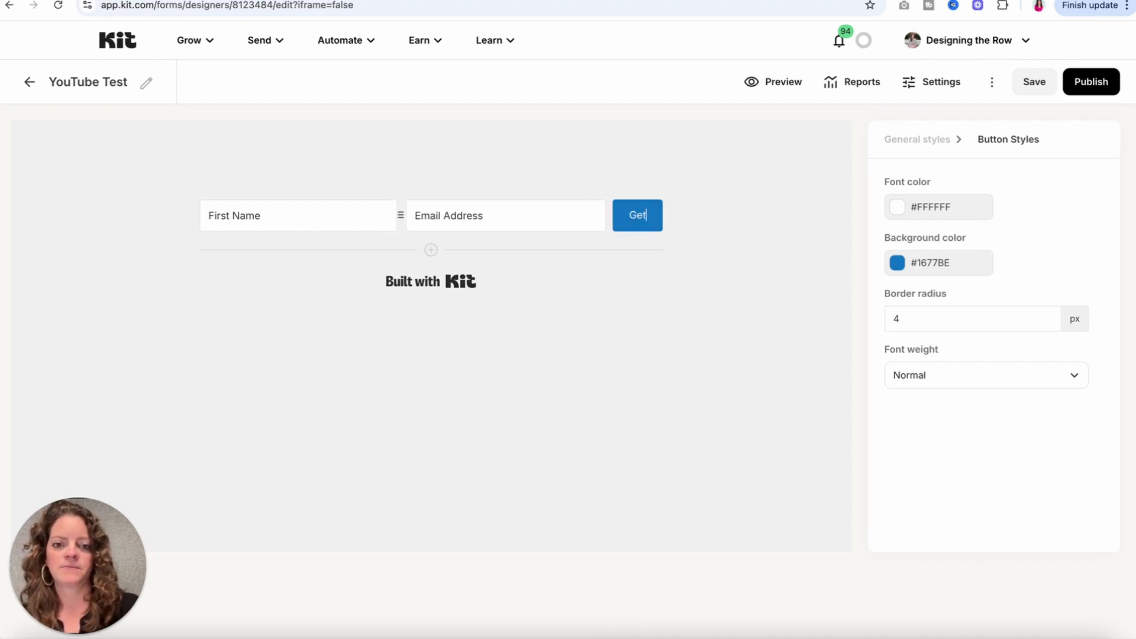
pyautogui.write(' Instant A')
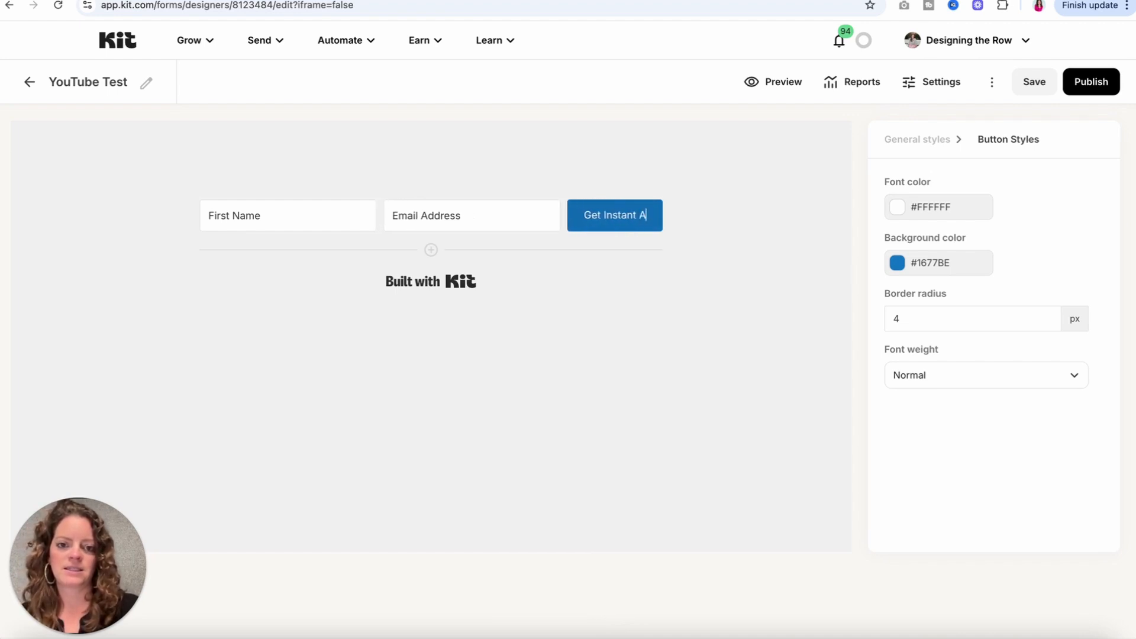
pyautogui.write('ccess')
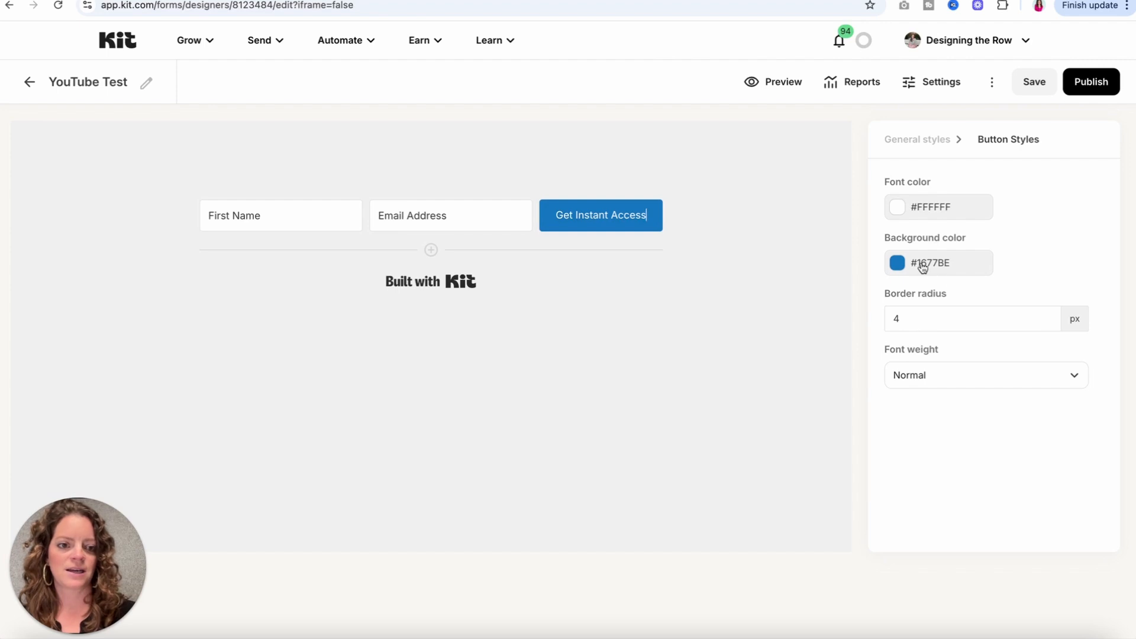
# - Set the submit button's background color to #30b6b2 and its font weight to Bold
pyautogui.click(973, 268)
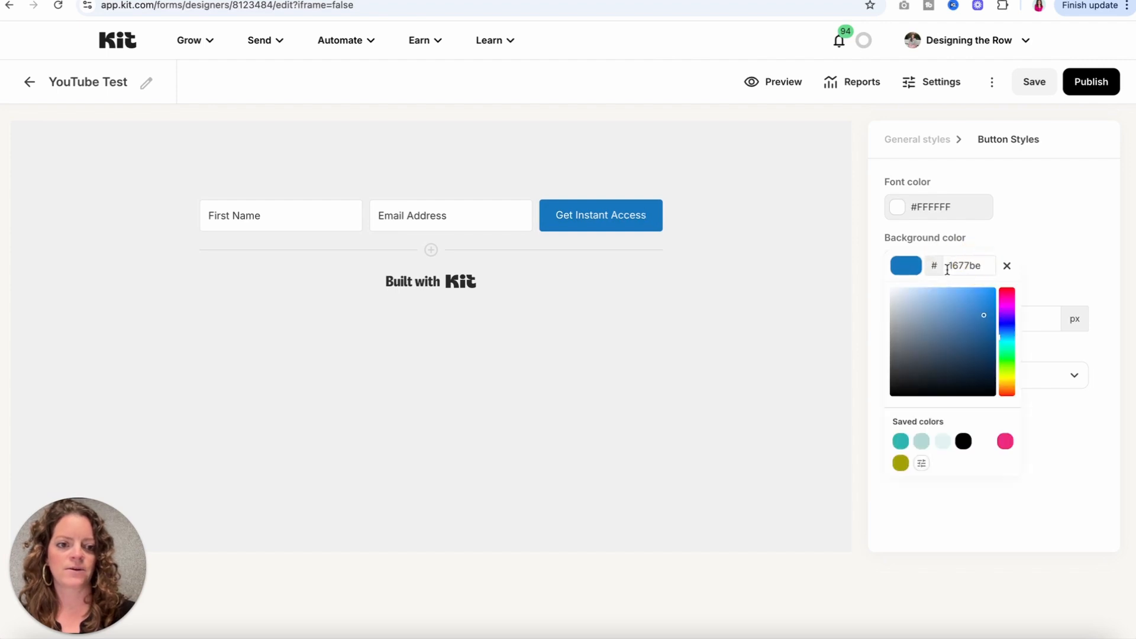
pyautogui.click(950, 268)
pyautogui.moveTo(950, 268); pyautogui.dragTo(985, 268)
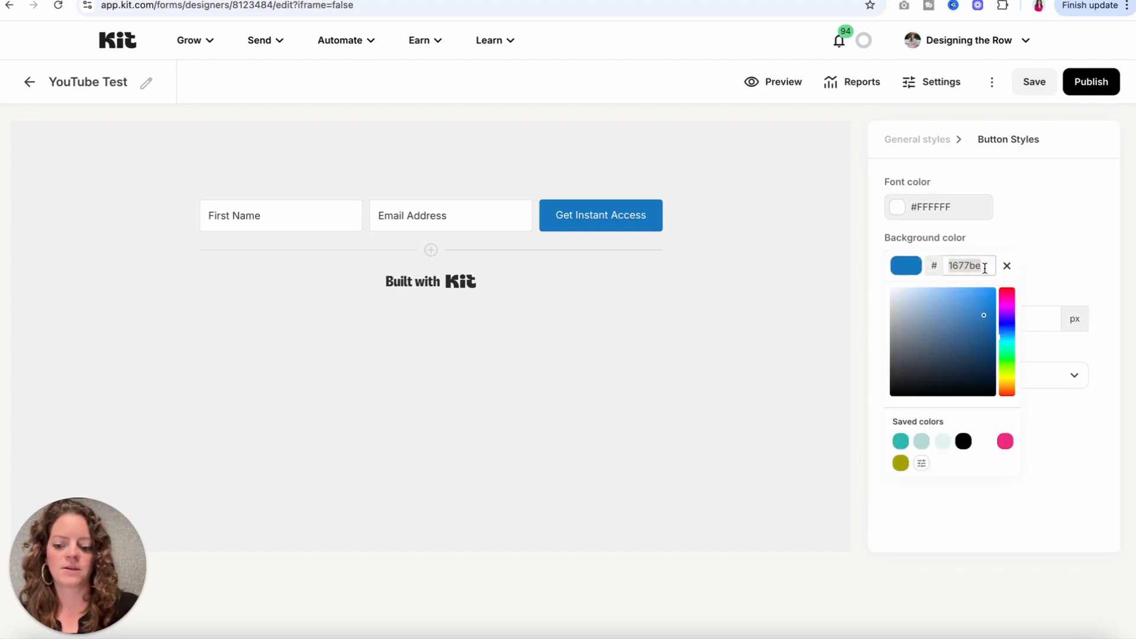
pyautogui.write('30b6b2')
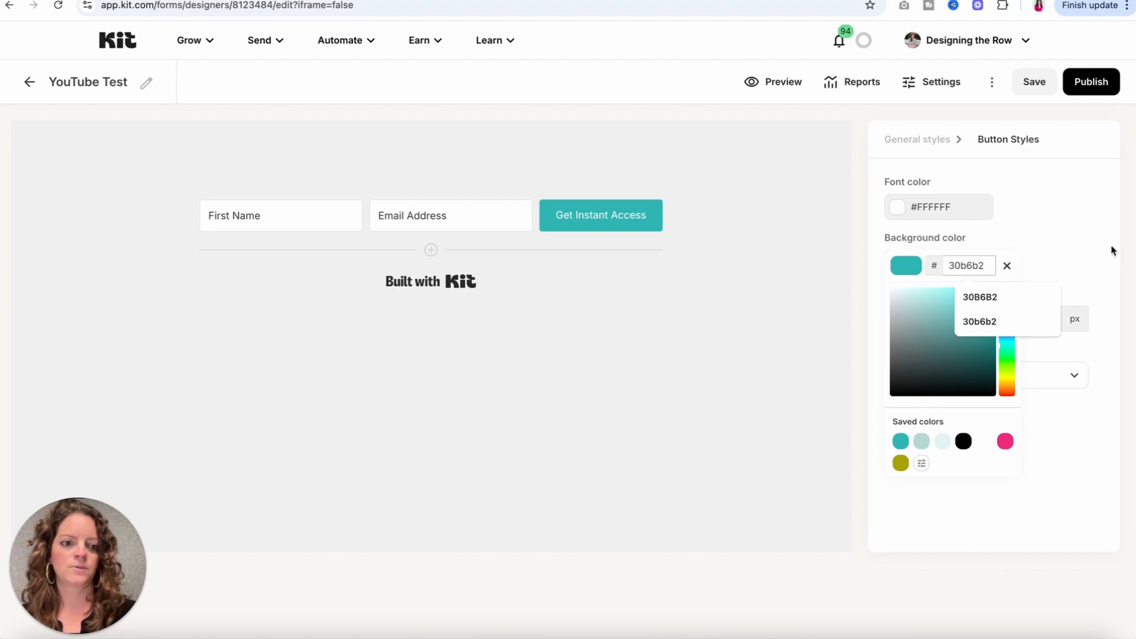
pyautogui.click(1082, 254)
pyautogui.click(924, 385)
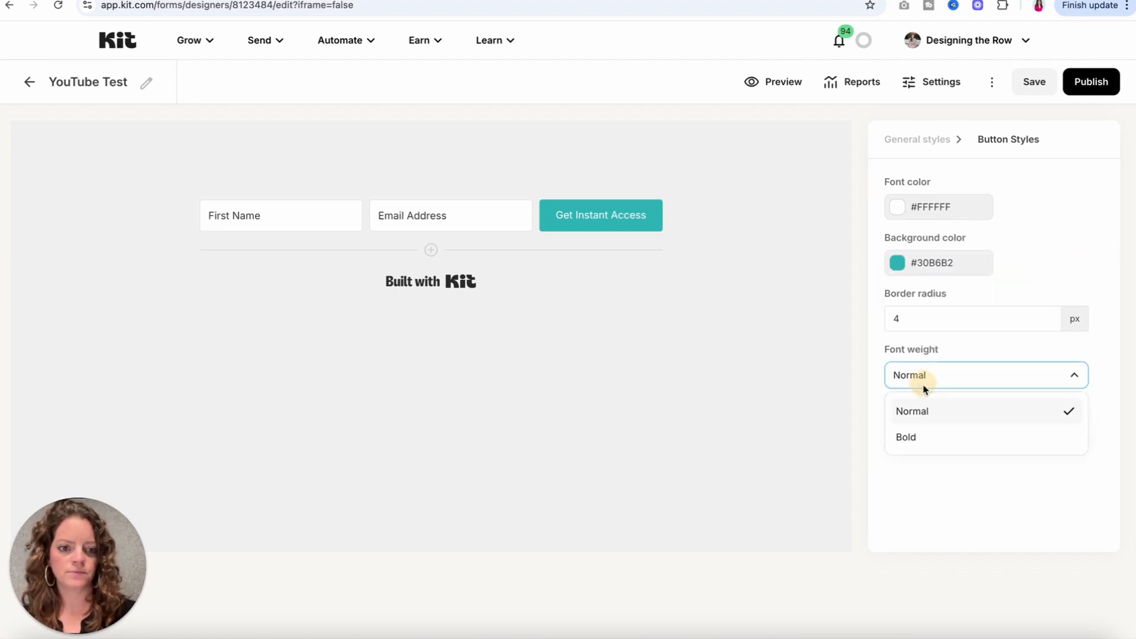
pyautogui.click(906, 438)
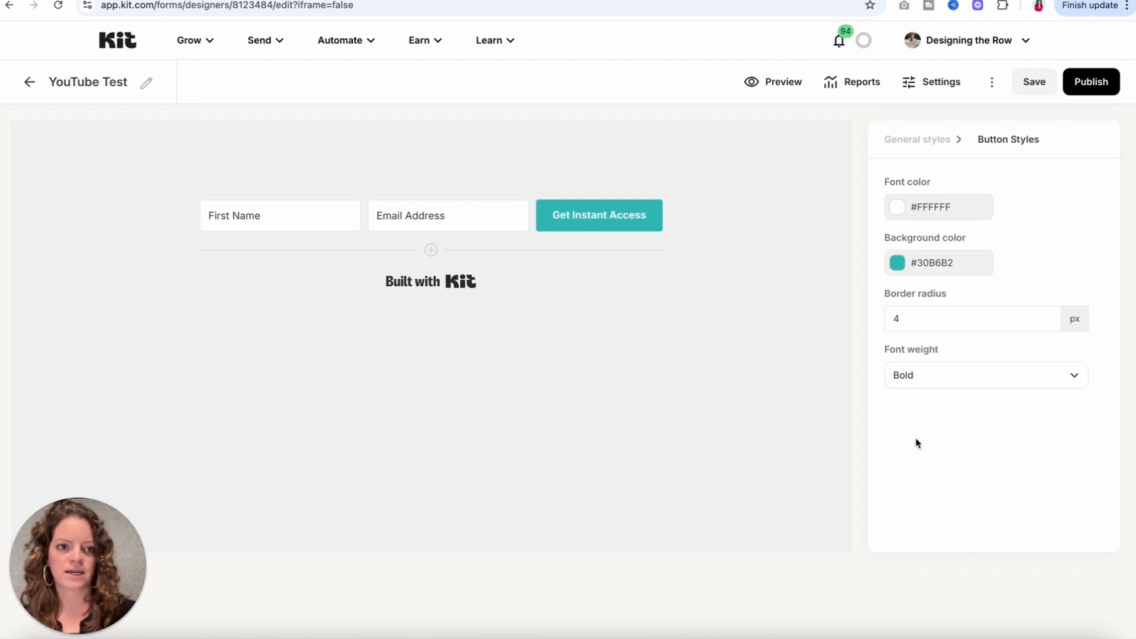
# - Turn off the "Built with Kit" badge below the form and save the form
pyautogui.click(421, 280)
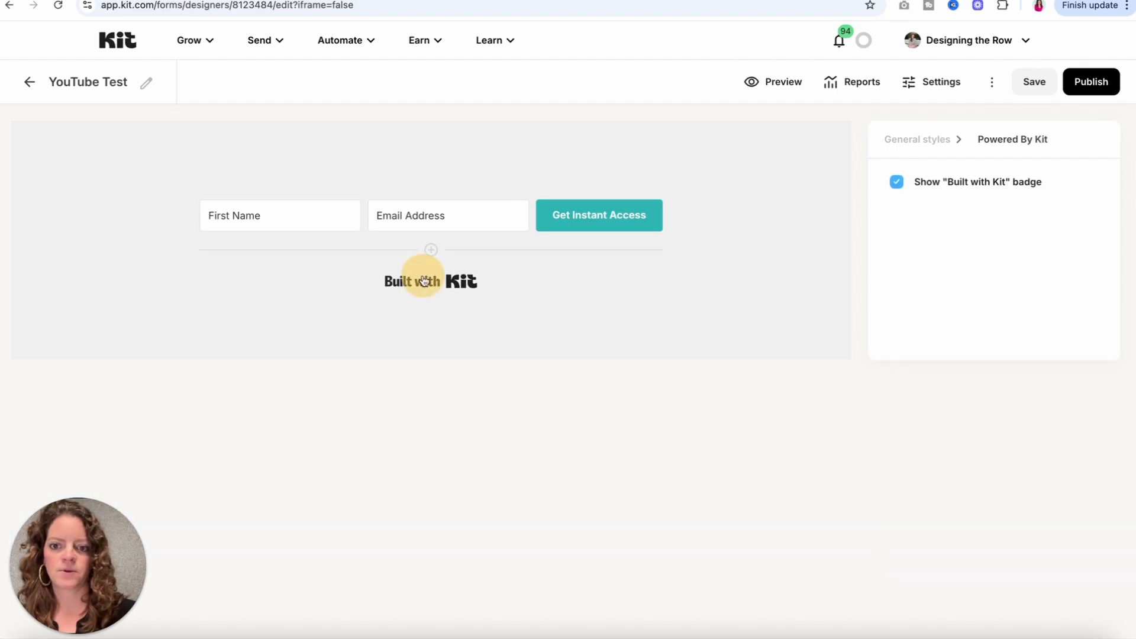
pyautogui.click(896, 182)
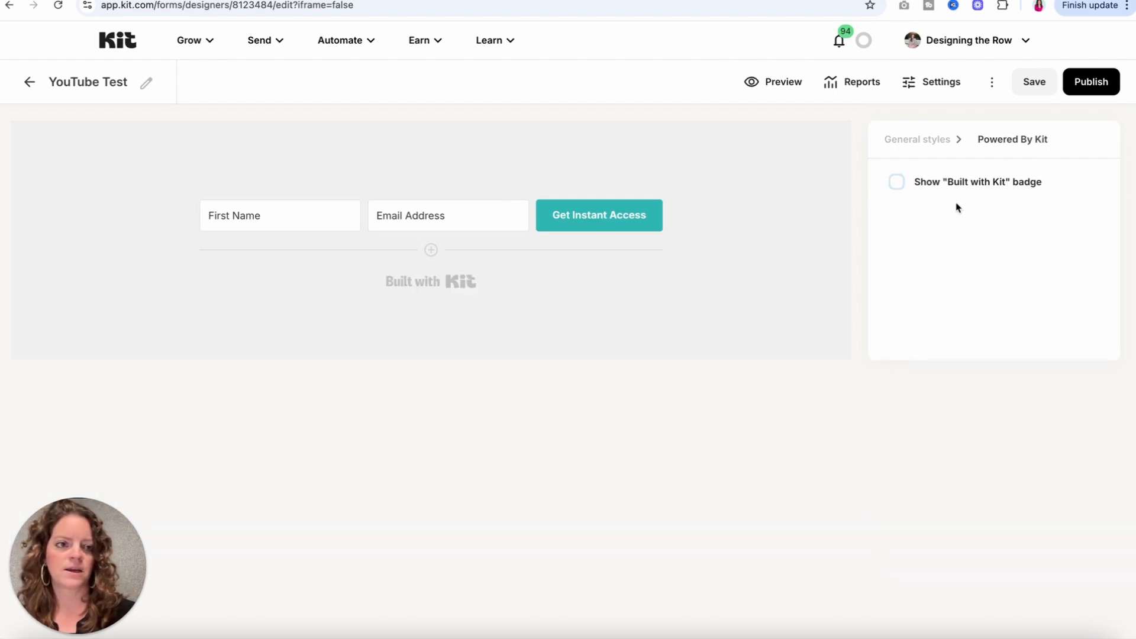
pyautogui.click(1036, 82)
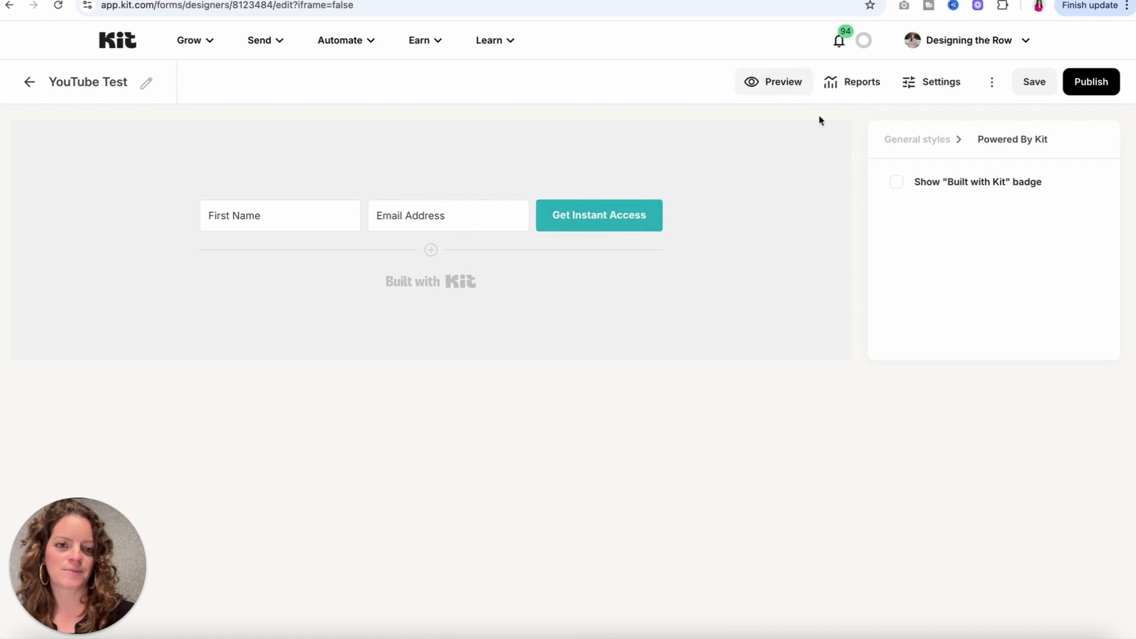
# - Preview the form's finished layout and return to the editor
pyautogui.click(768, 82)
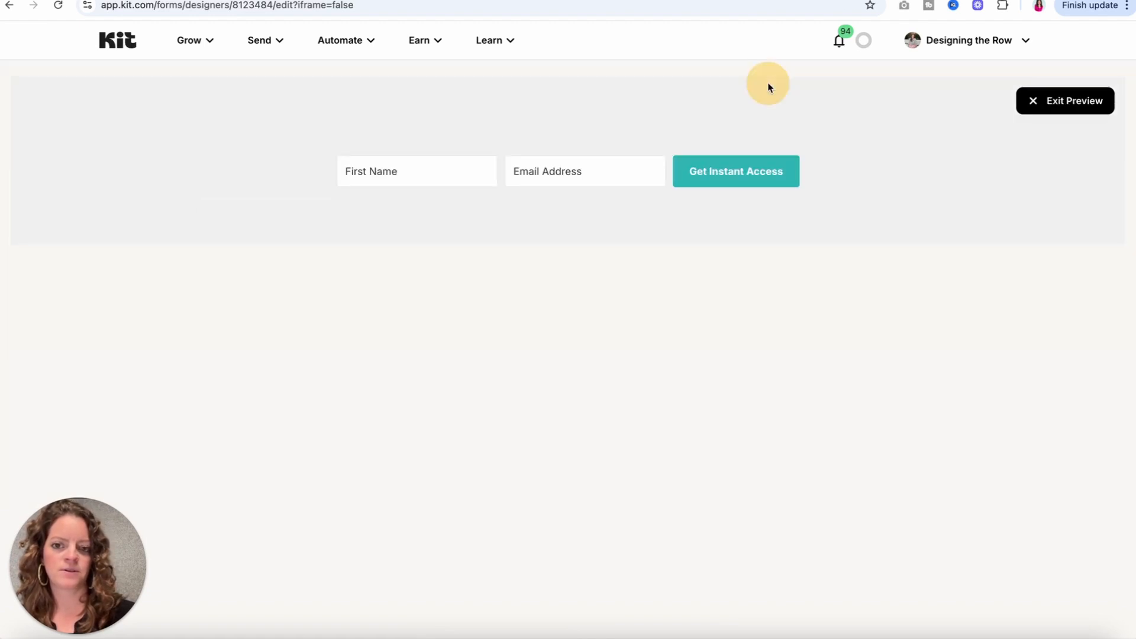
pyautogui.click(1051, 111)
# - Review the form's general settings, comparing the external page redirect with the success message and keeping the success message option
pyautogui.click(923, 84)
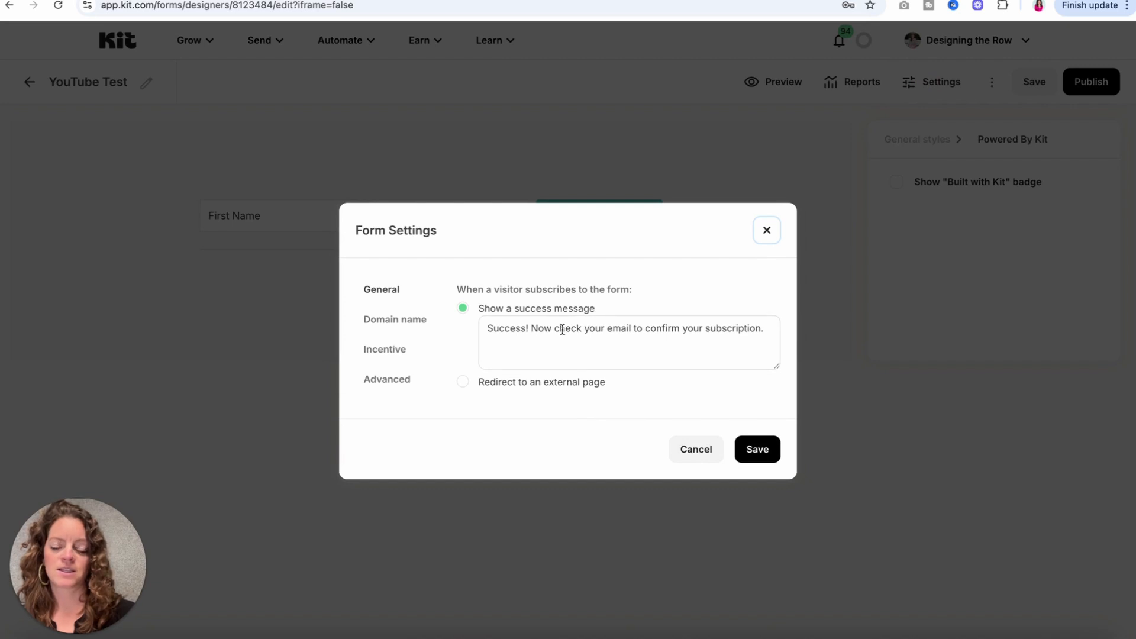
pyautogui.moveTo(521, 329); pyautogui.dragTo(693, 334)
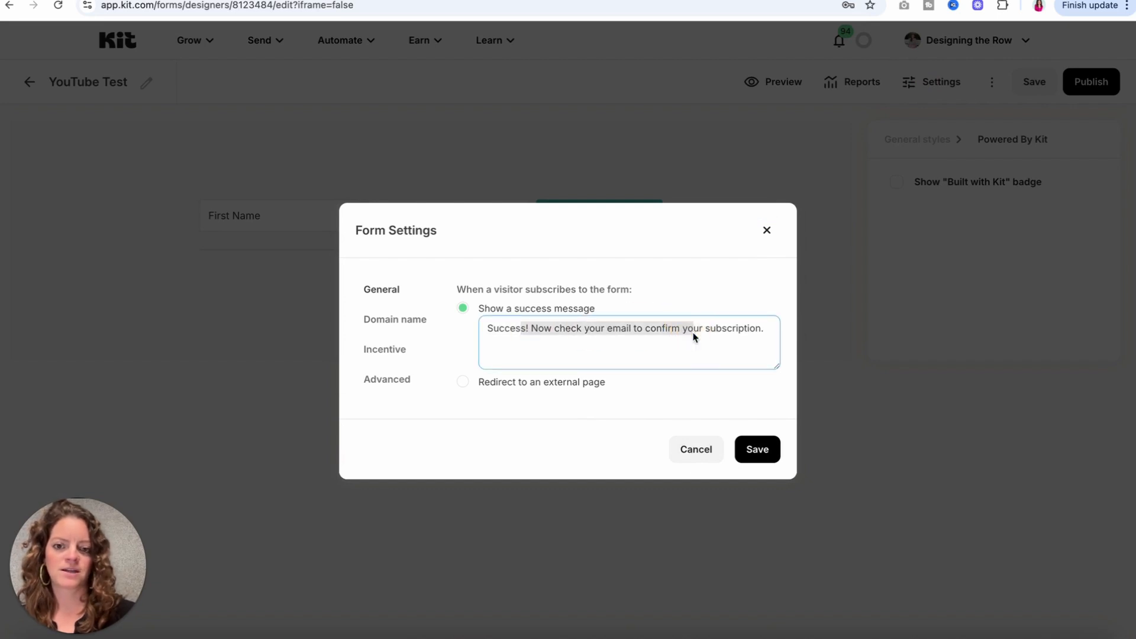
pyautogui.click(693, 335)
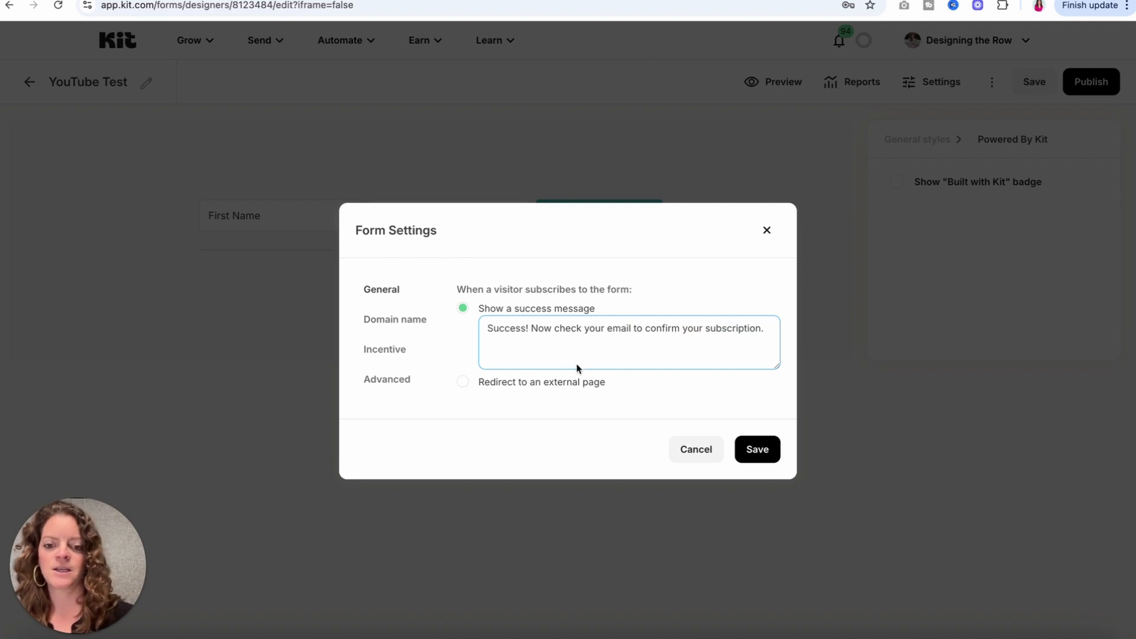
pyautogui.click(461, 382)
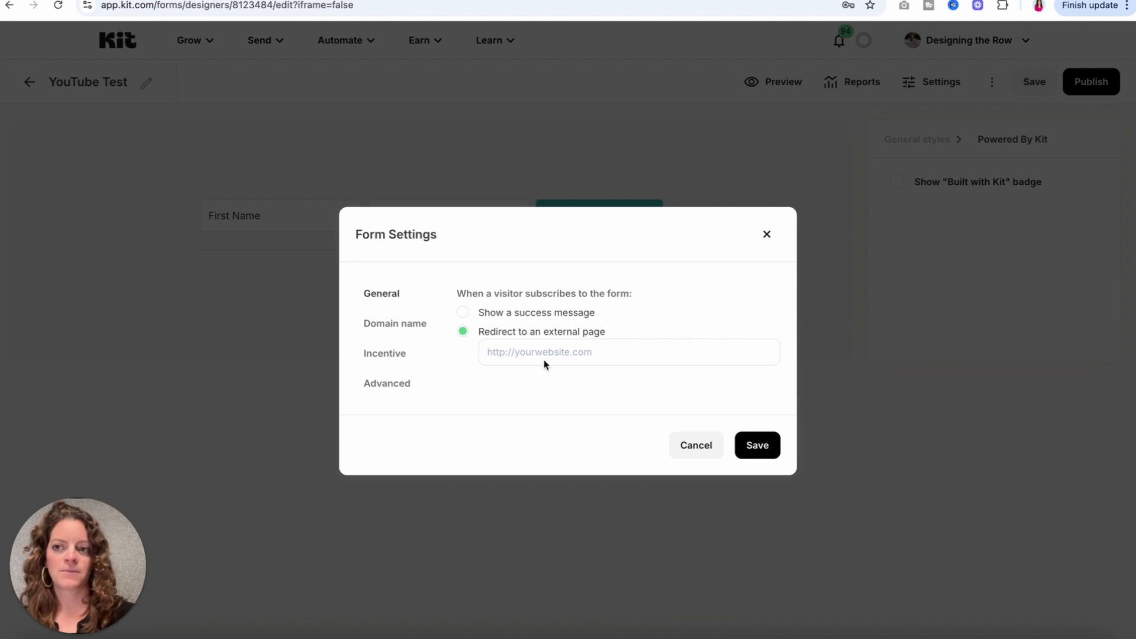
pyautogui.click(535, 313)
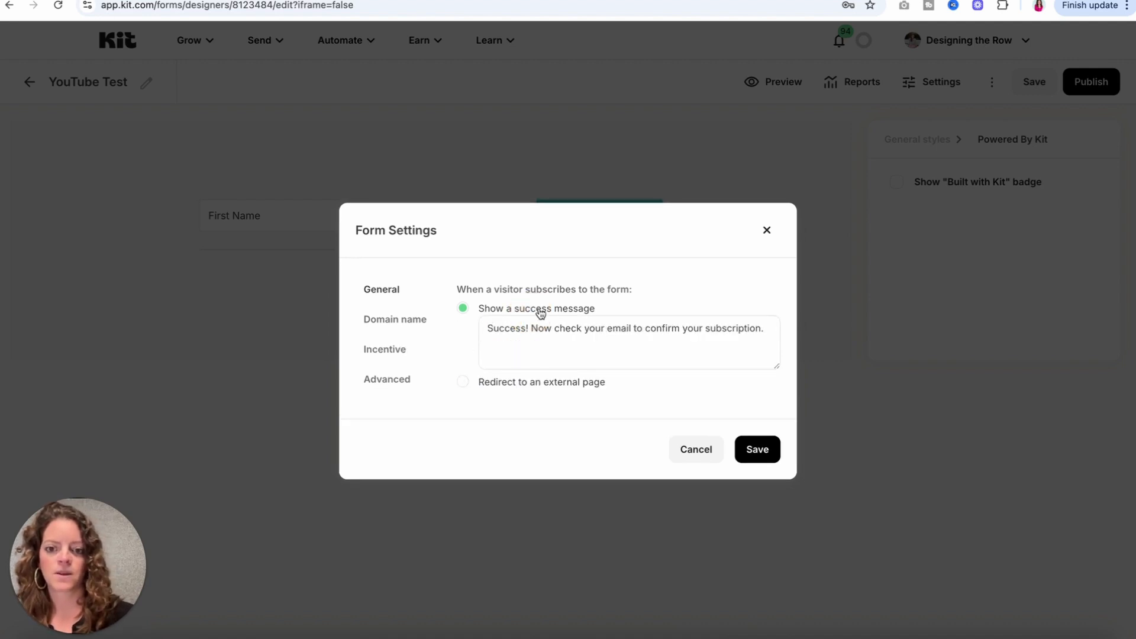
pyautogui.moveTo(554, 329); pyautogui.dragTo(711, 329)
pyautogui.click(711, 329)
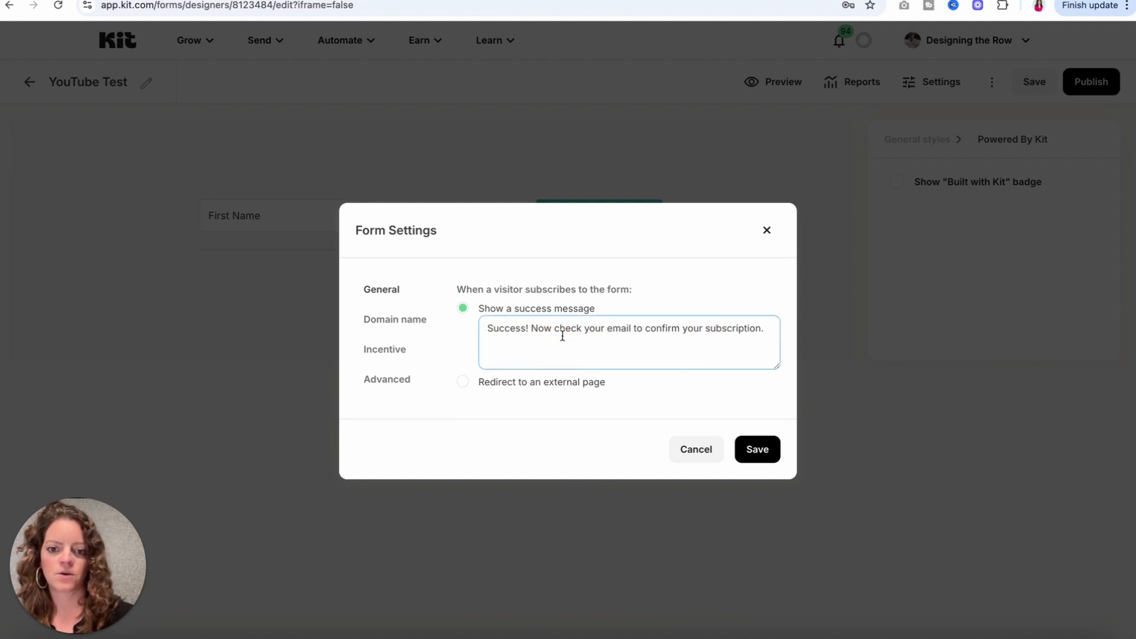
pyautogui.moveTo(554, 329); pyautogui.dragTo(702, 331)
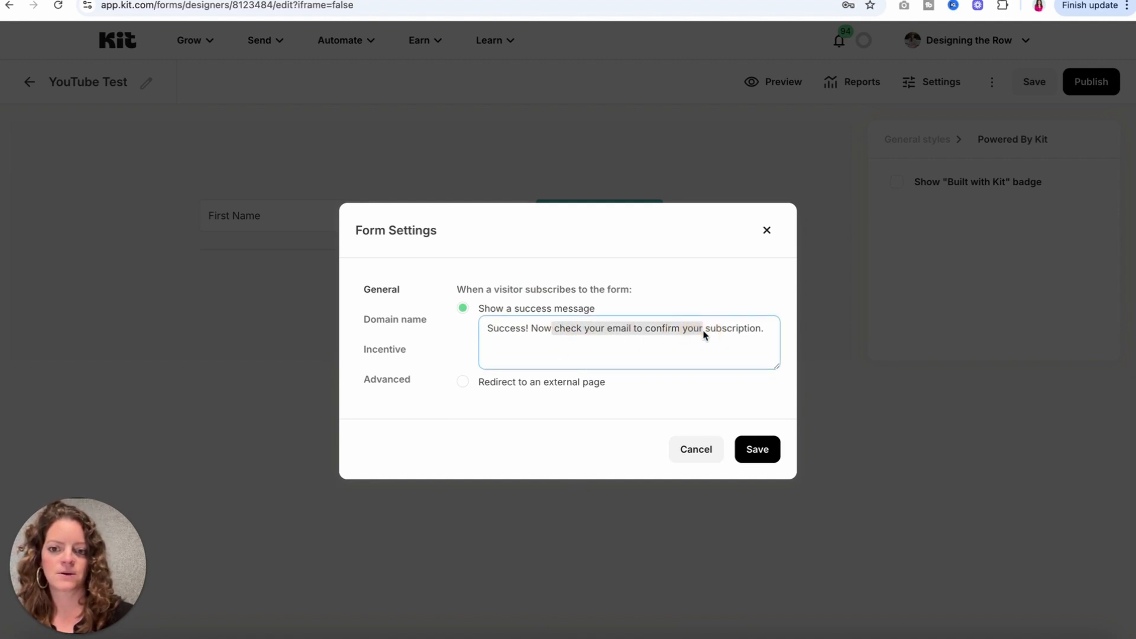
# - Review the custom domain and page URL options in the form's domain name settings
pyautogui.click(373, 319)
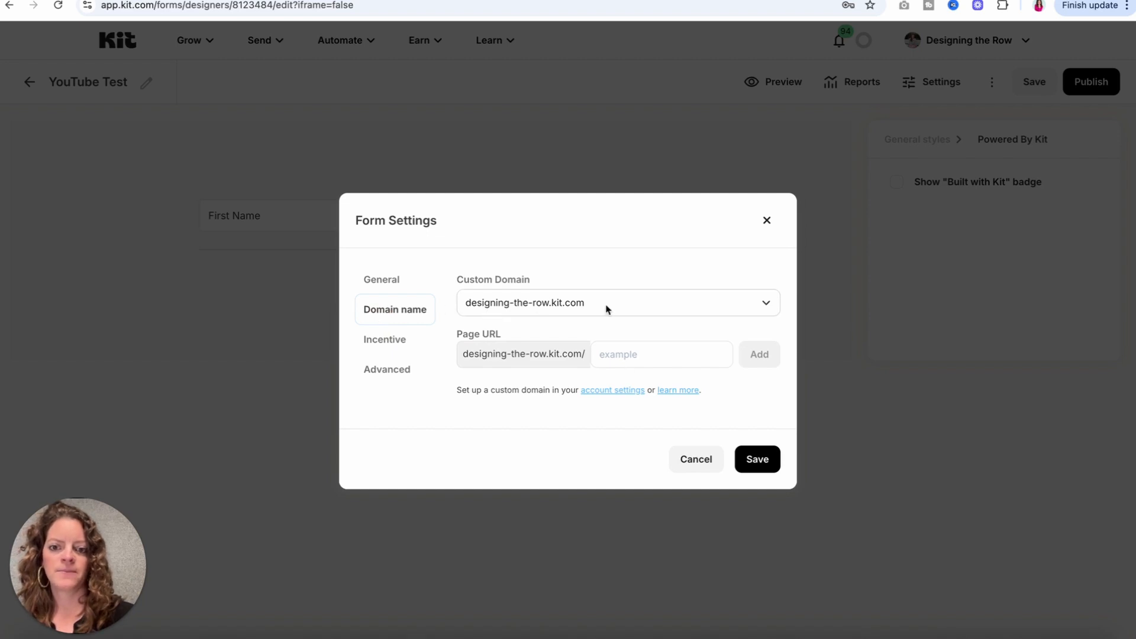
pyautogui.click(577, 303)
pyautogui.click(589, 251)
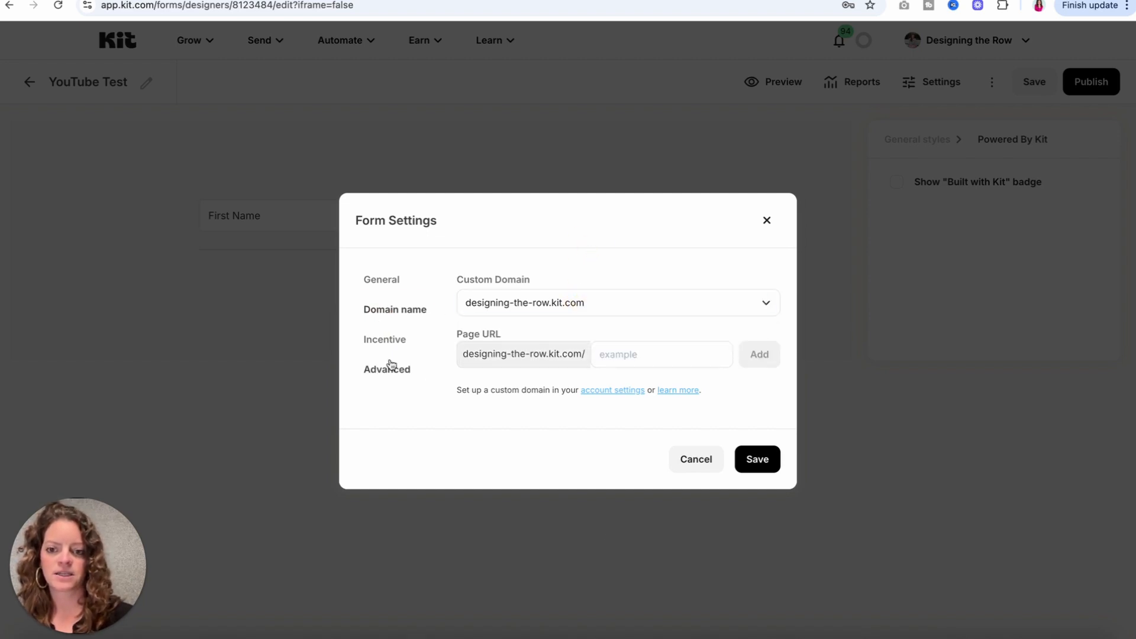
# - Compare the URL and Download redirects in the incentive settings, keep URL, and save the form settings after checking the advanced options
pyautogui.click(385, 339)
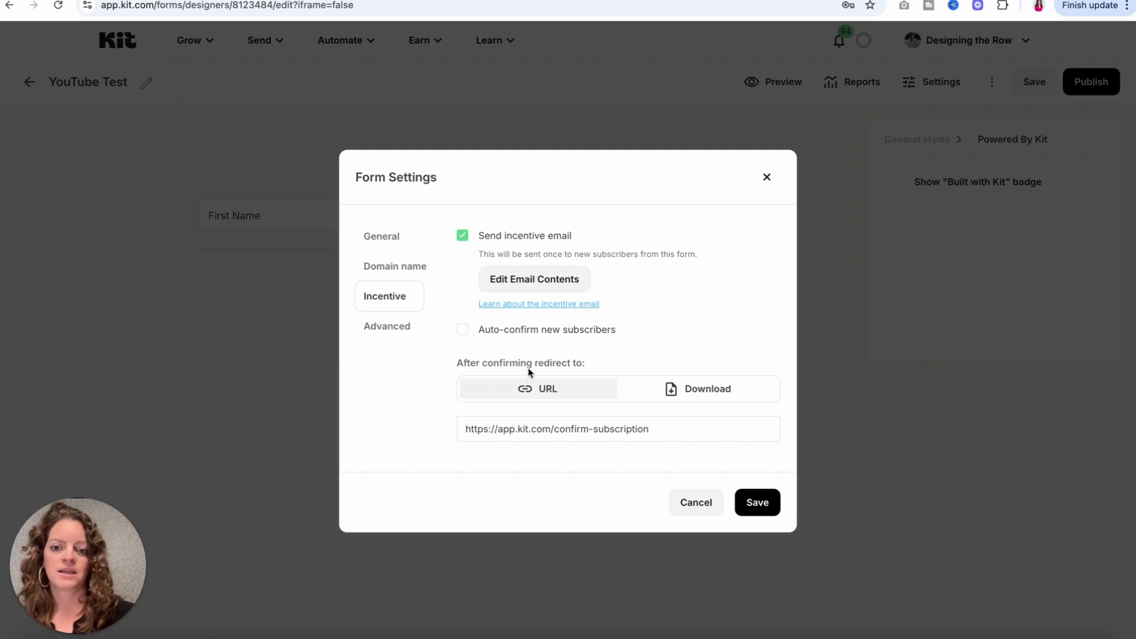
pyautogui.moveTo(466, 432); pyautogui.dragTo(684, 428)
pyautogui.click(684, 428)
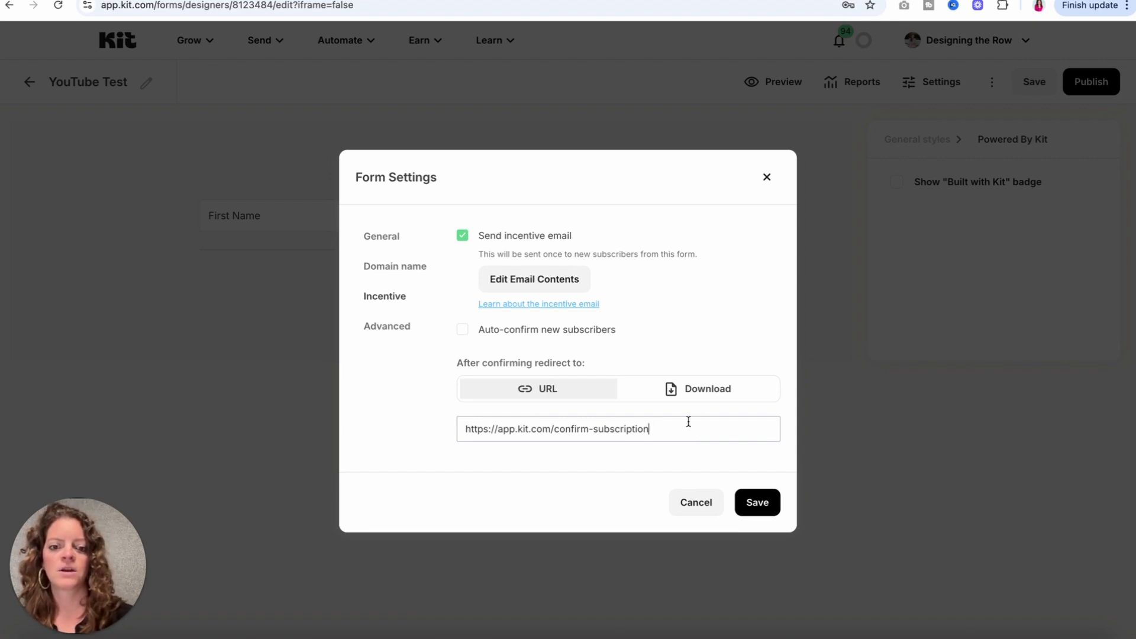
pyautogui.click(701, 381)
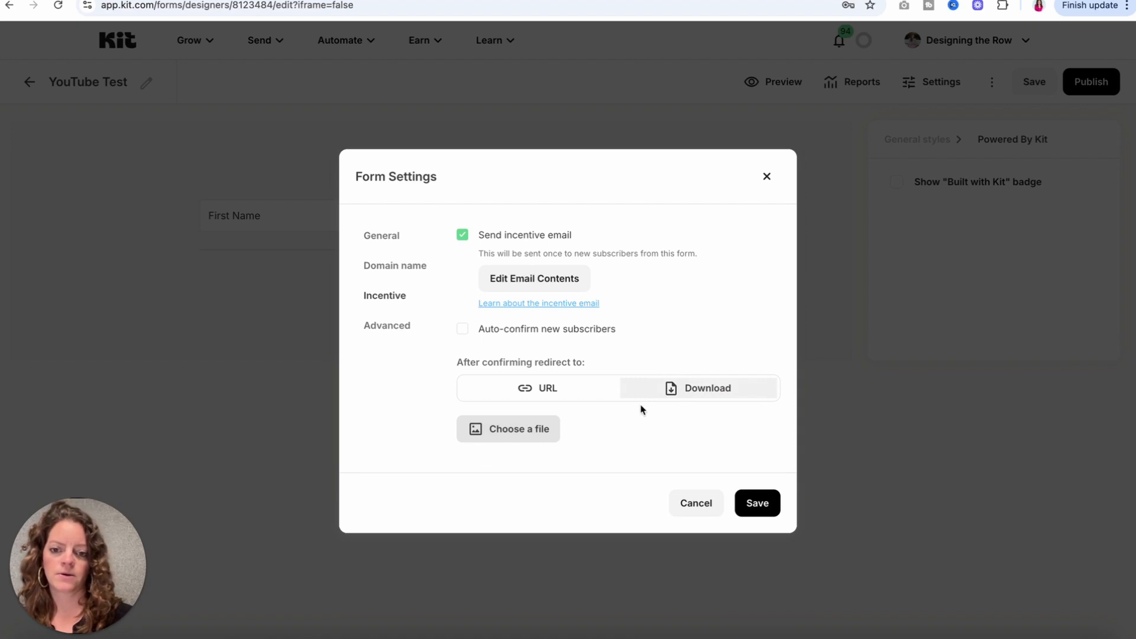
pyautogui.click(565, 389)
pyautogui.click(401, 325)
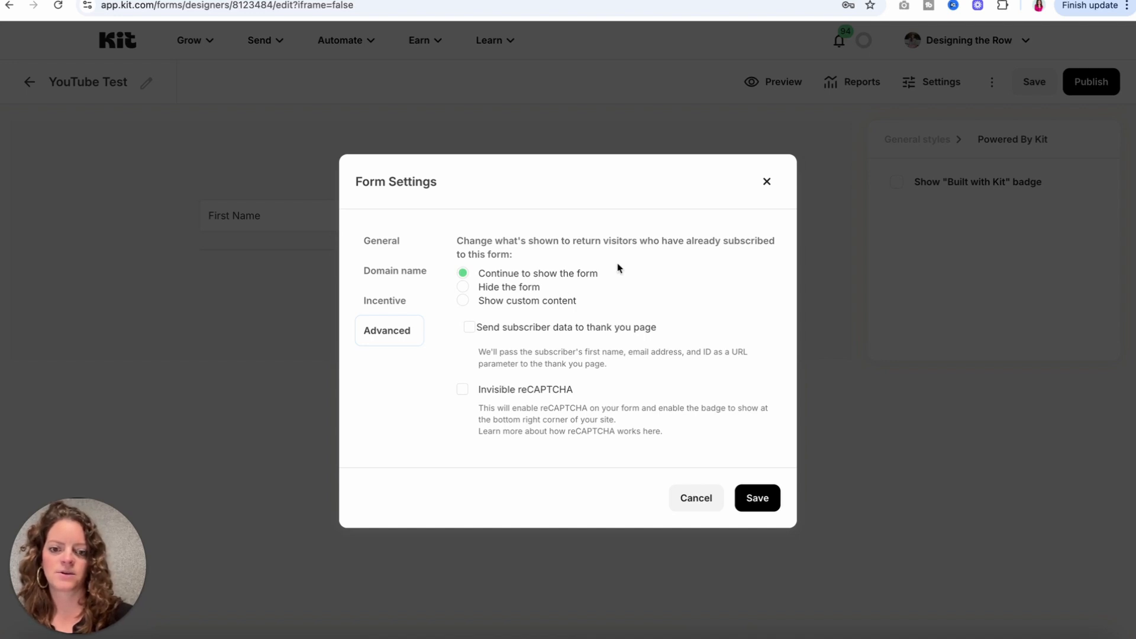
pyautogui.click(762, 510)
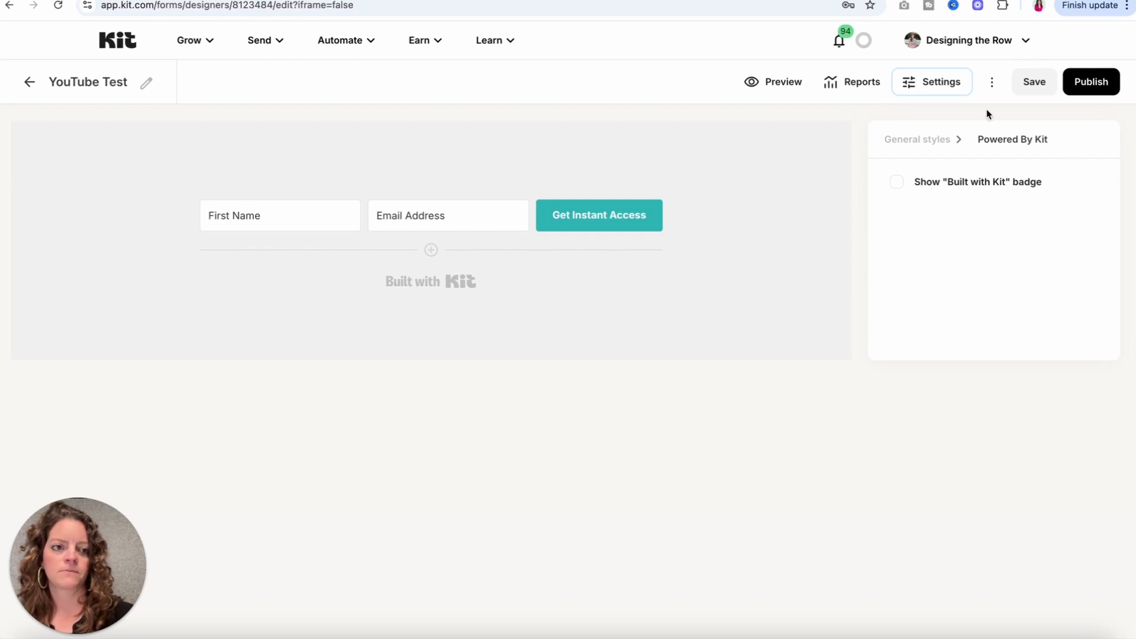
# - Copy the form's HTML embed code from the publishing options and return to the form editor
pyautogui.click(1078, 86)
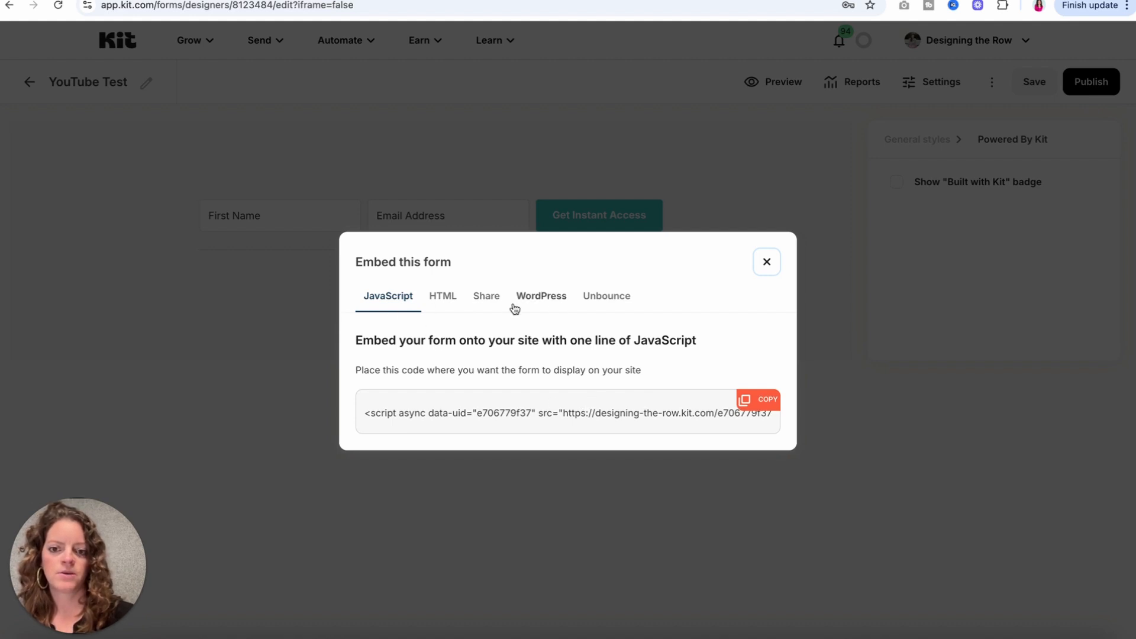
pyautogui.click(459, 305)
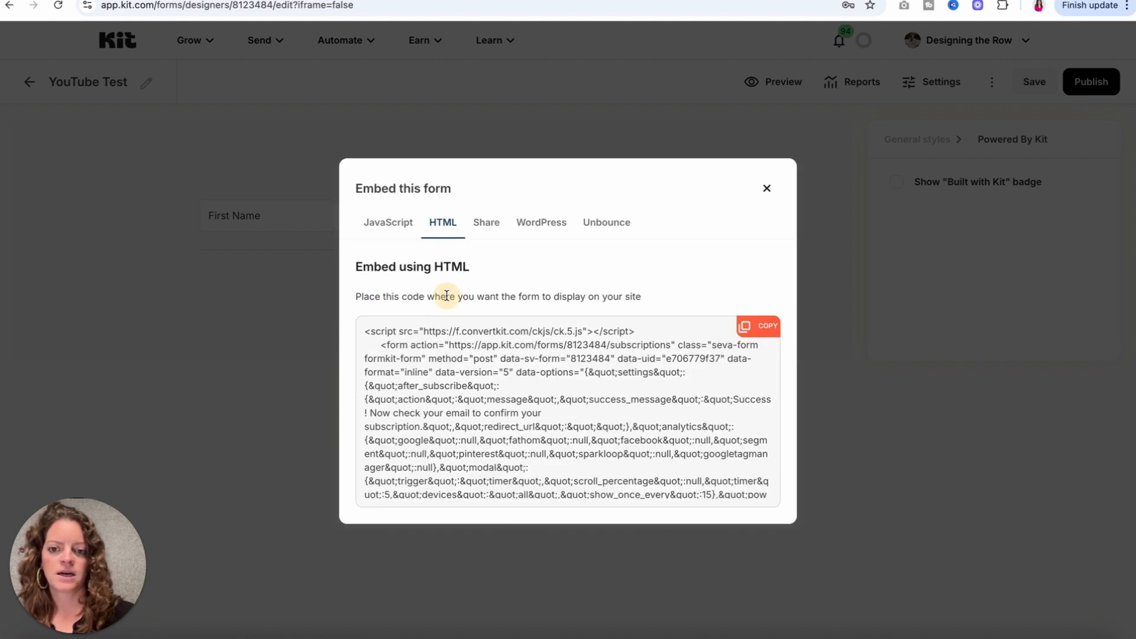
pyautogui.click(773, 327)
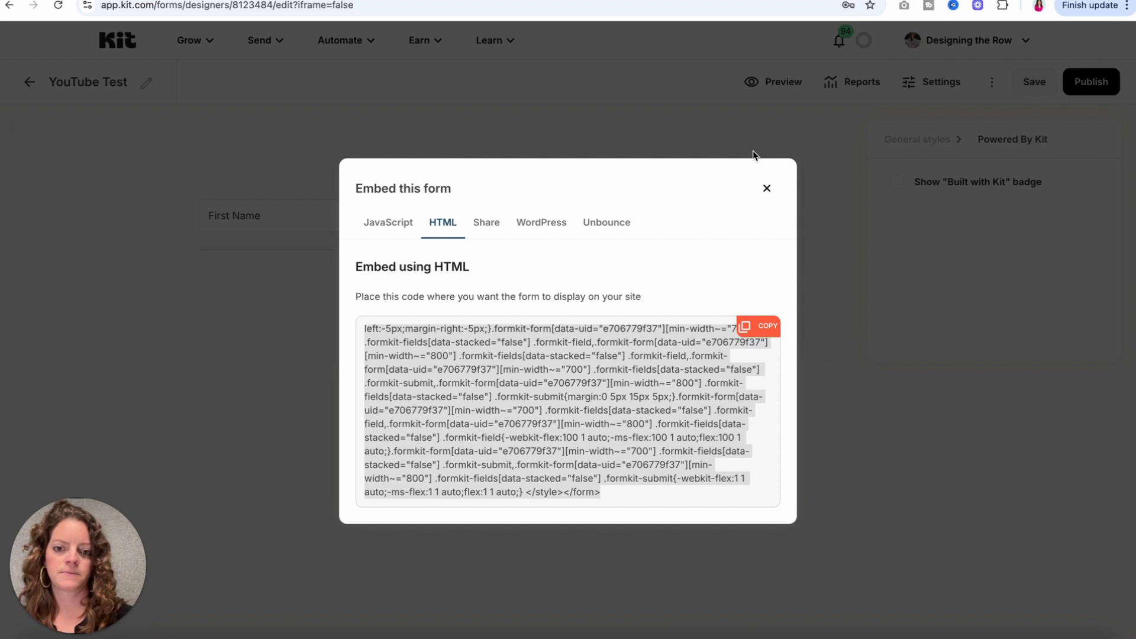
pyautogui.click(768, 188)
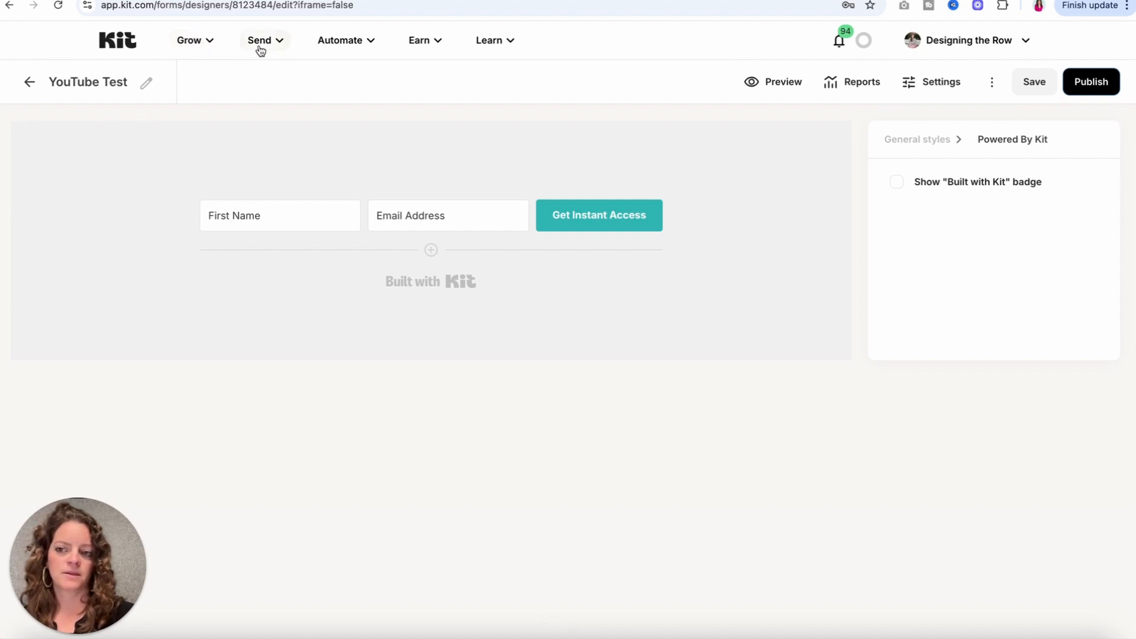
# - Recheck the form's incentive email and confirmation redirect settings, leaving them without saving
pyautogui.click(920, 92)
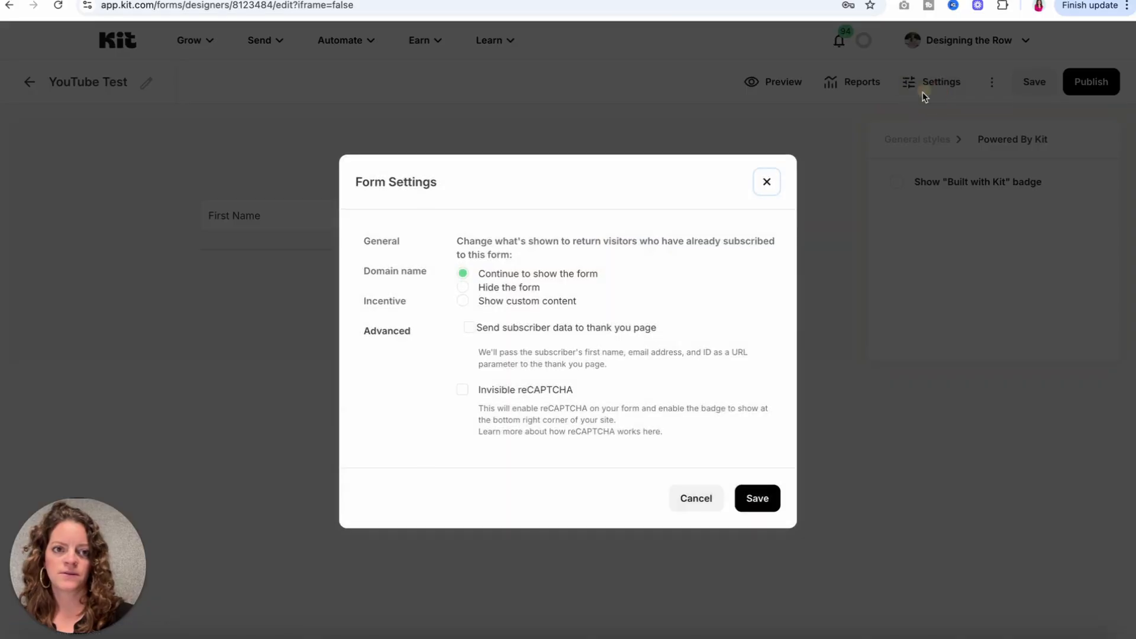
pyautogui.click(390, 299)
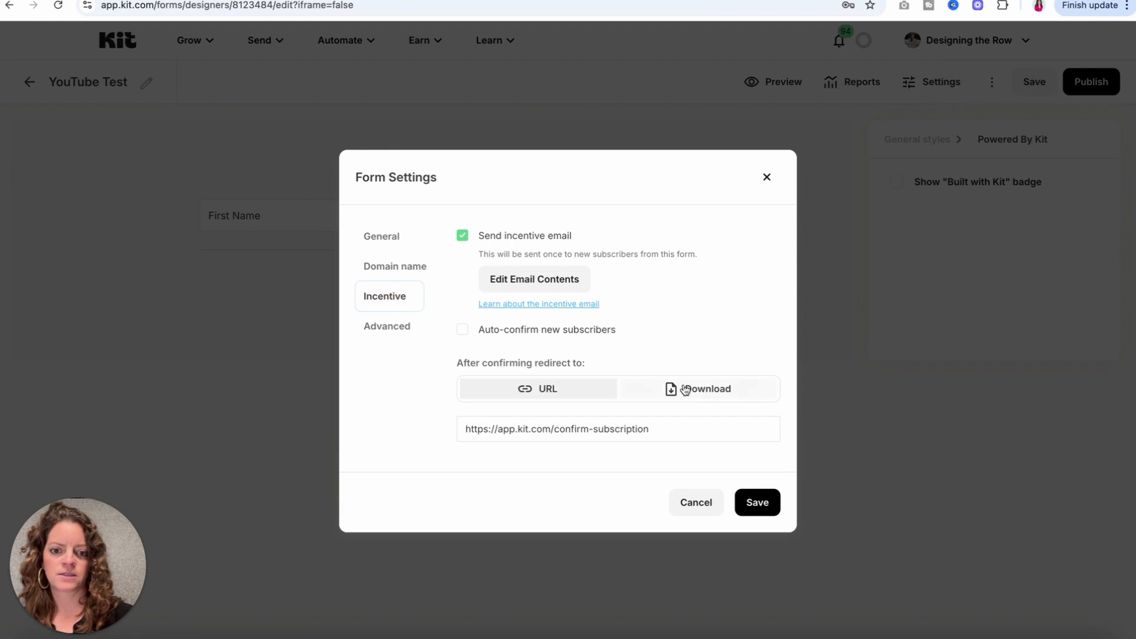
pyautogui.click(694, 506)
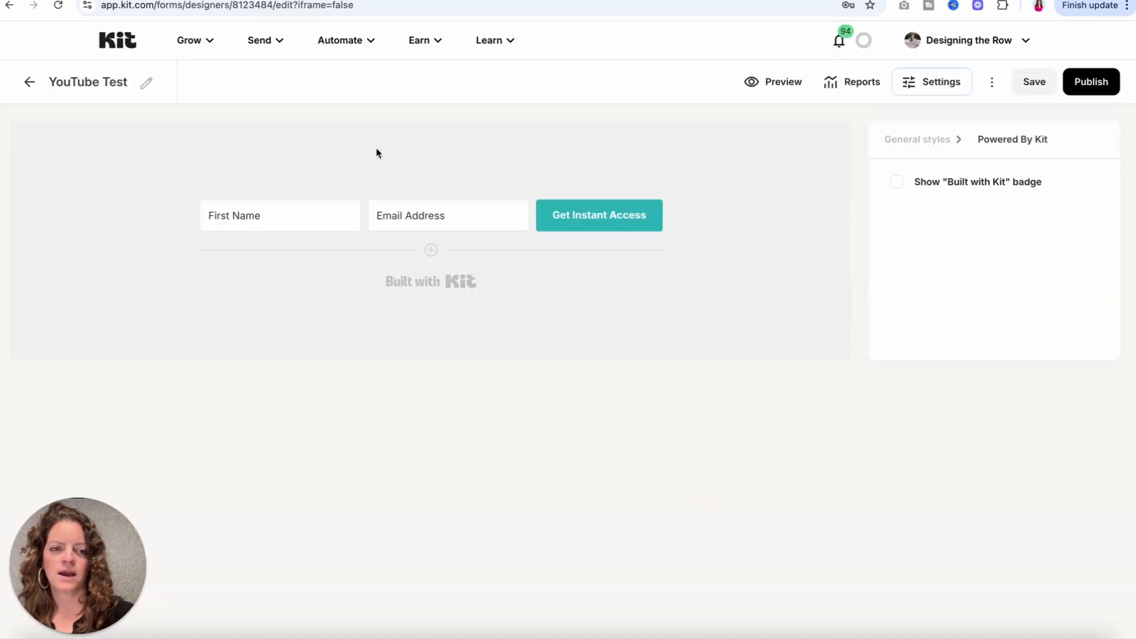
pyautogui.click(279, 41)
pyautogui.click(320, 189)
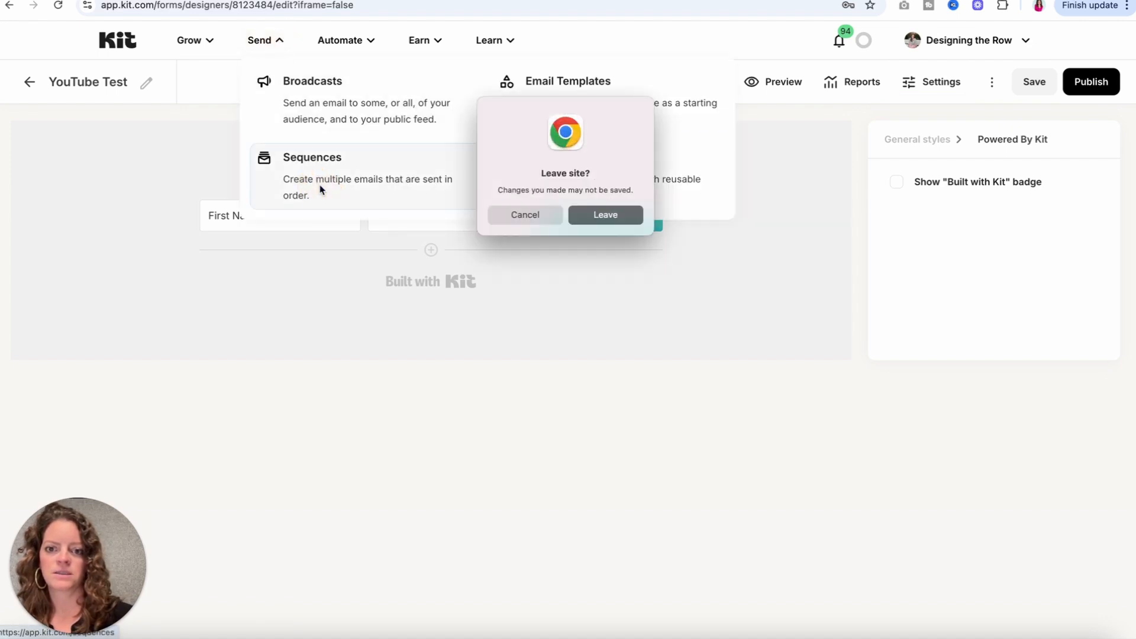
pyautogui.click(521, 217)
pyautogui.click(867, 277)
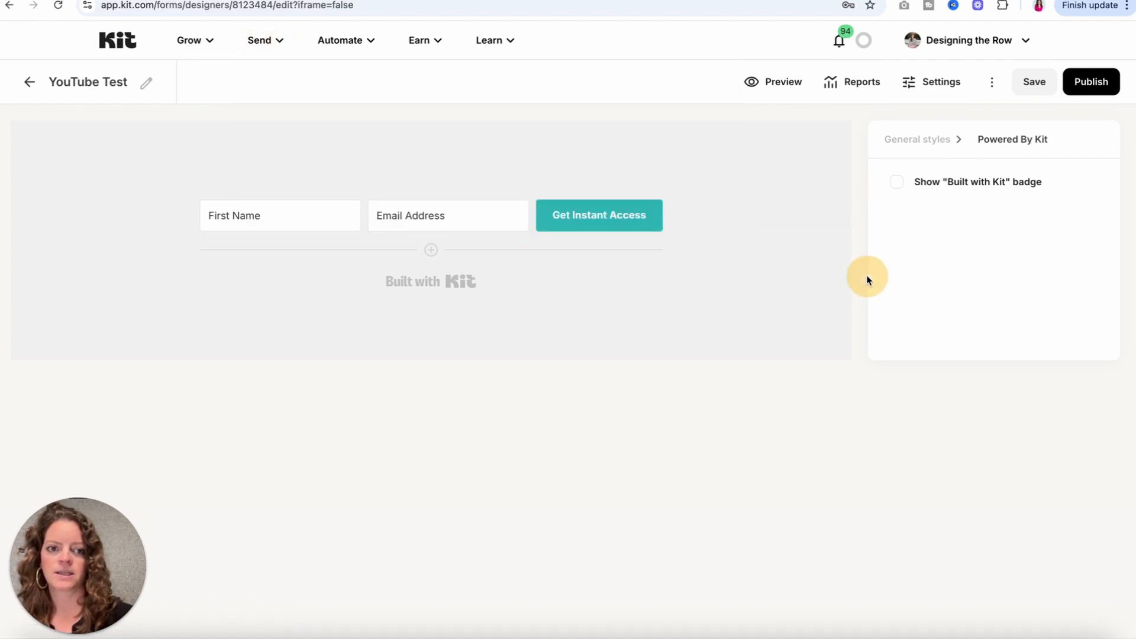
# - Save the form and create a new email sequence from the "Designing the Row" template
pyautogui.click(1034, 82)
pyautogui.click(269, 40)
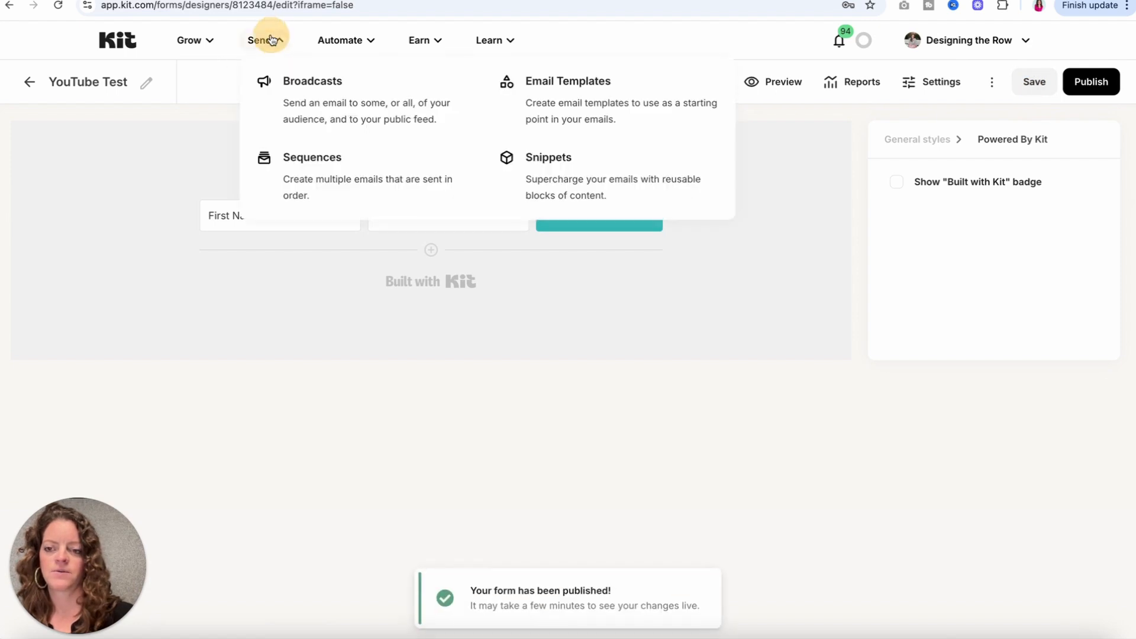
pyautogui.click(351, 181)
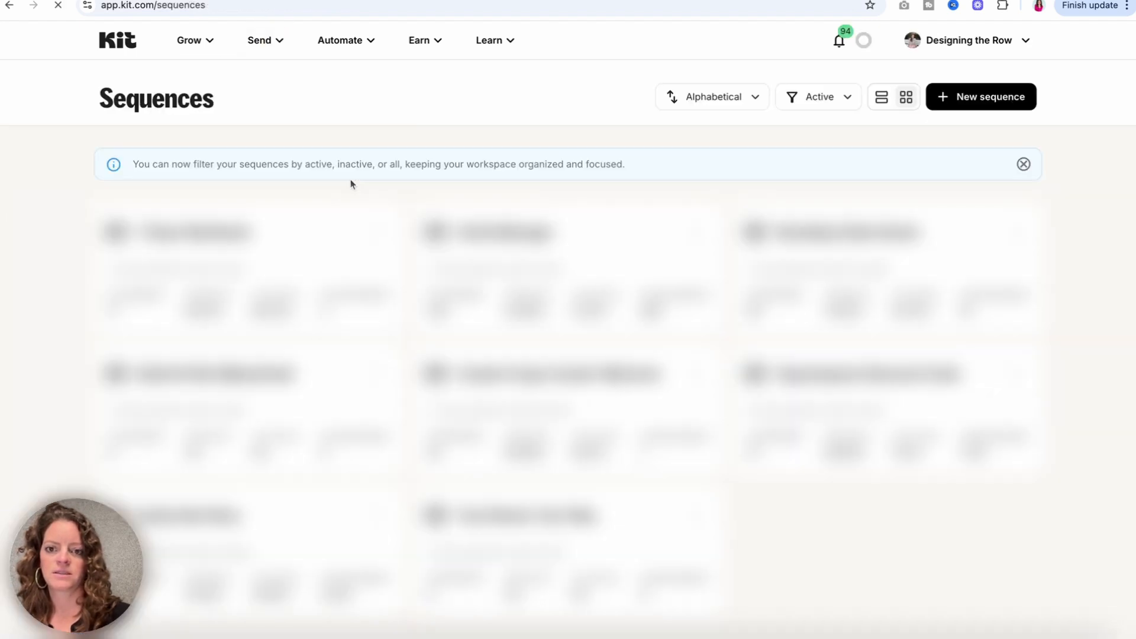
pyautogui.click(987, 96)
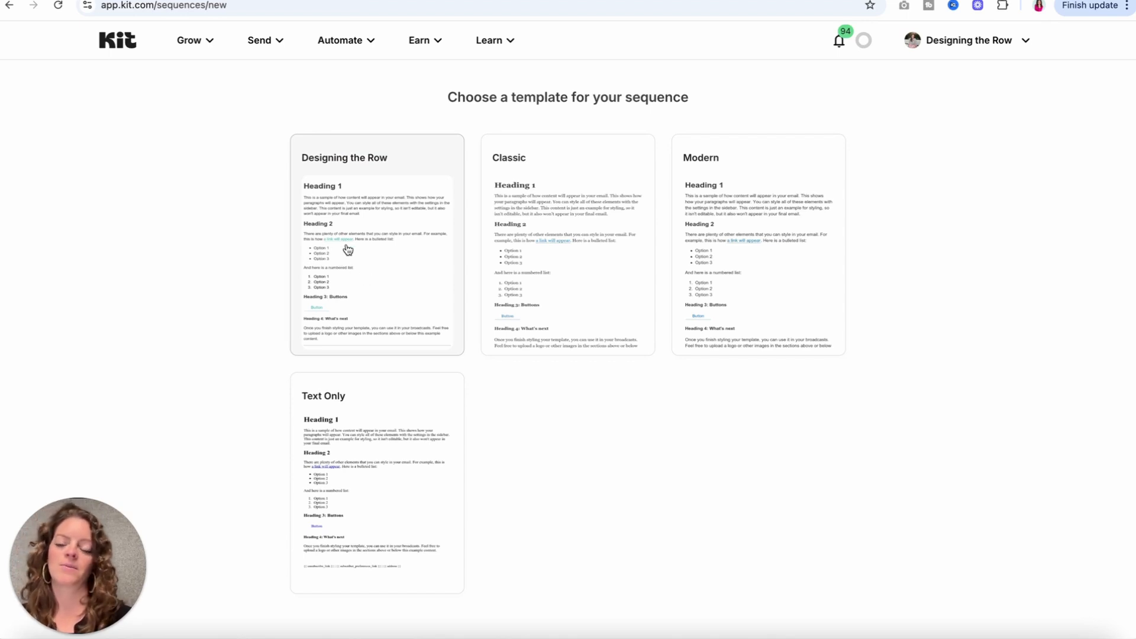
pyautogui.click(370, 157)
# - Examine the new sequence email's subject line, placeholder body text and signature footer
pyautogui.scroll(-5, 396, 350)
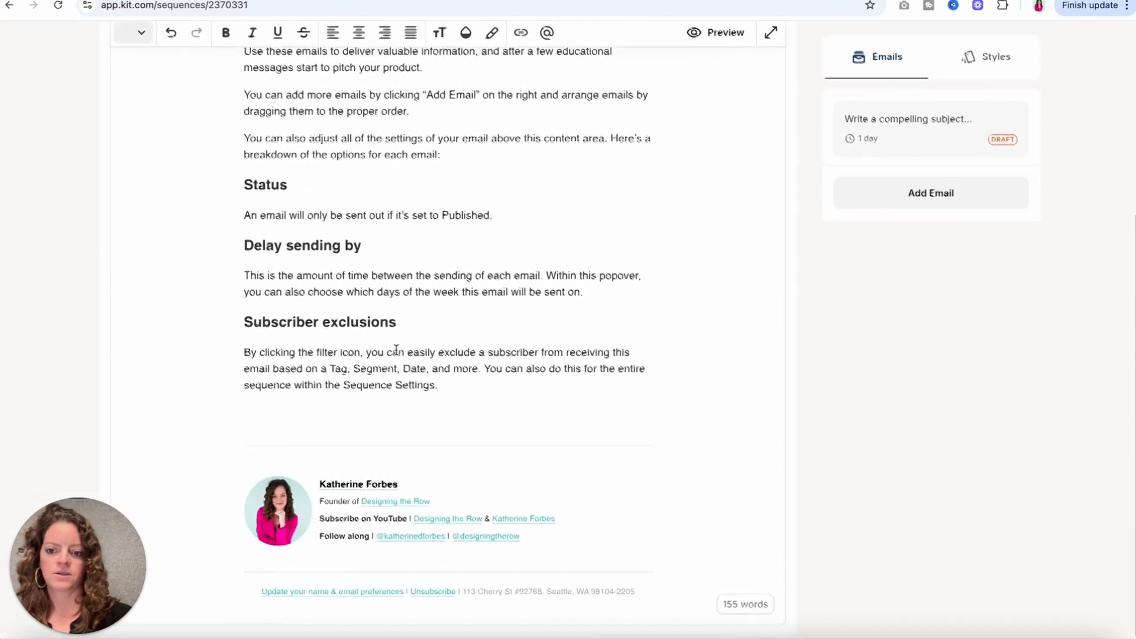
pyautogui.scroll(4, 396, 350)
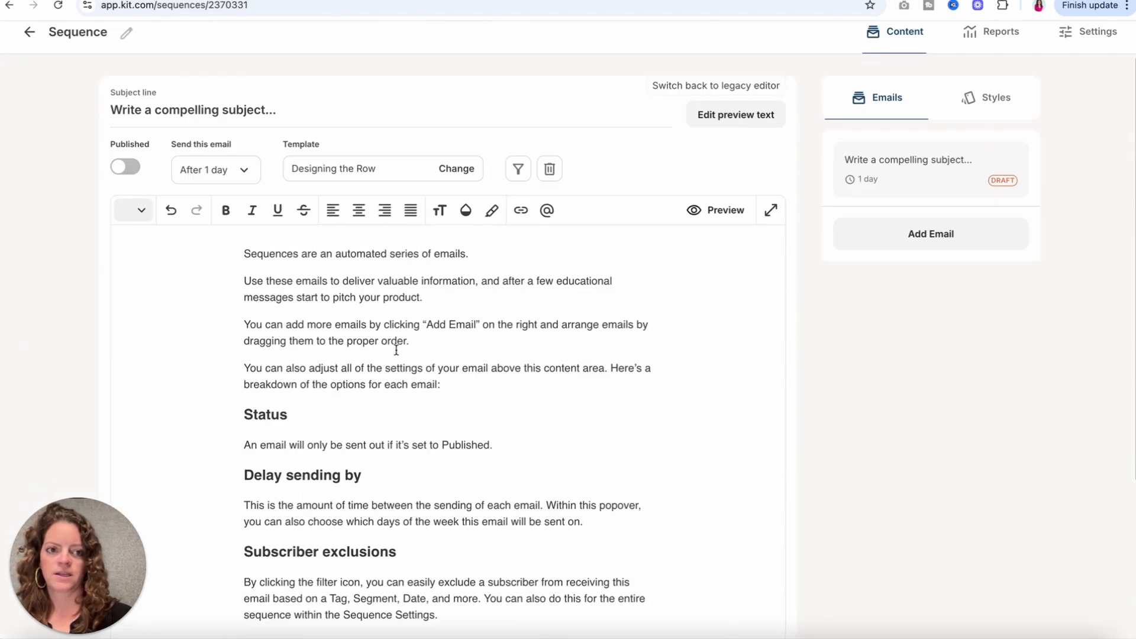
pyautogui.scroll(-1, 395, 350)
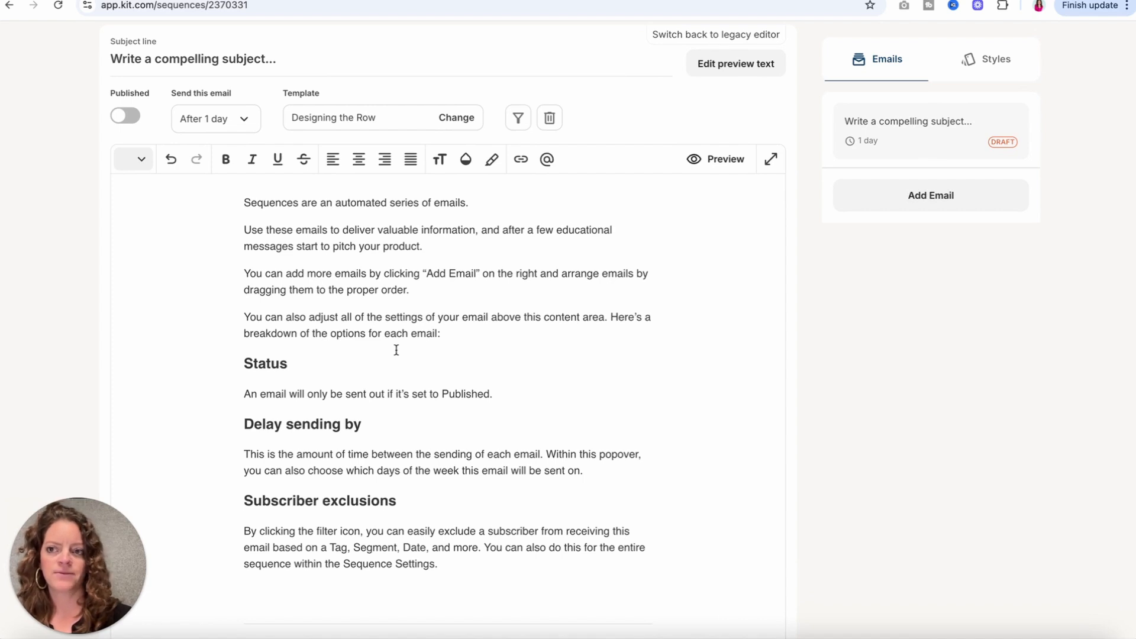
pyautogui.scroll(1, 396, 349)
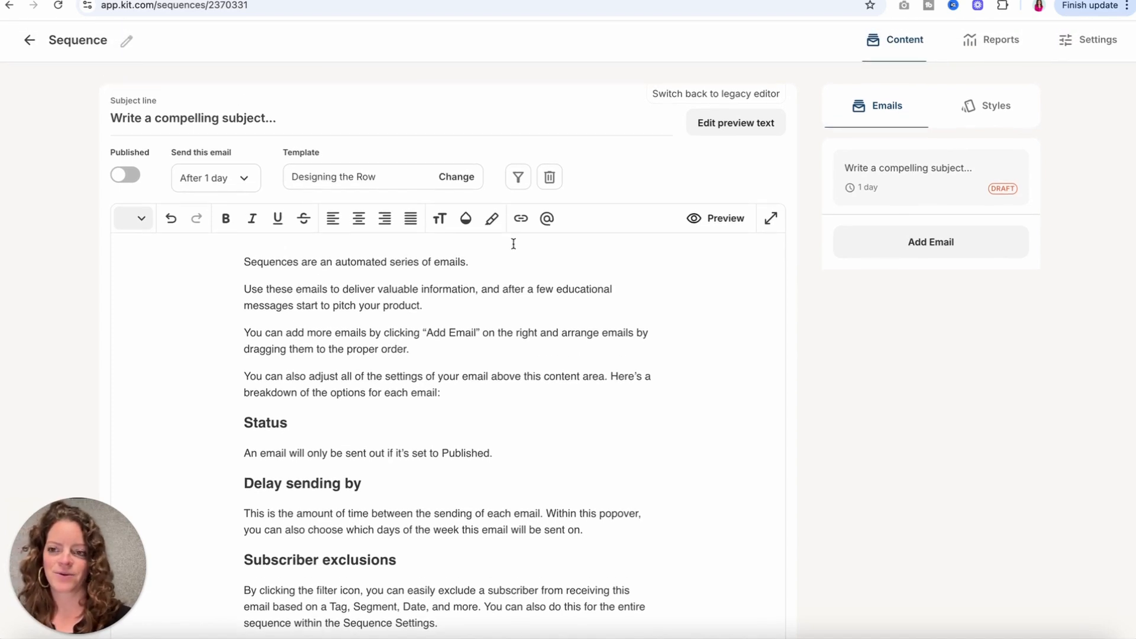
pyautogui.click(305, 122)
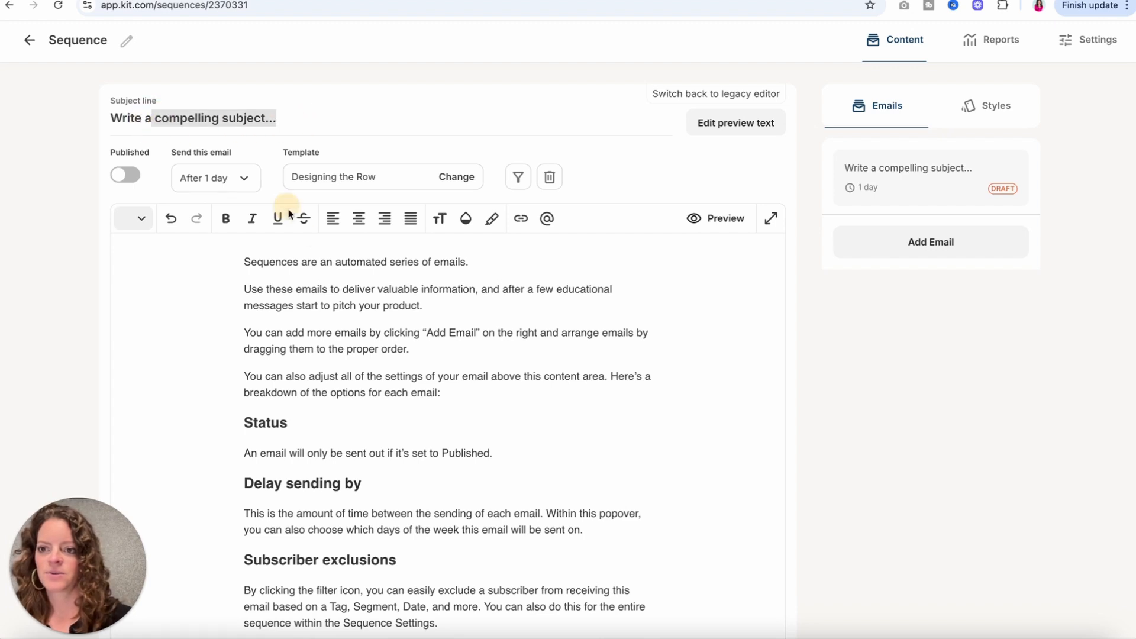
pyautogui.moveTo(298, 290); pyautogui.dragTo(353, 421)
pyautogui.scroll(1, 352, 423)
pyautogui.scroll(-1, 353, 421)
pyautogui.scroll(1, 372, 455)
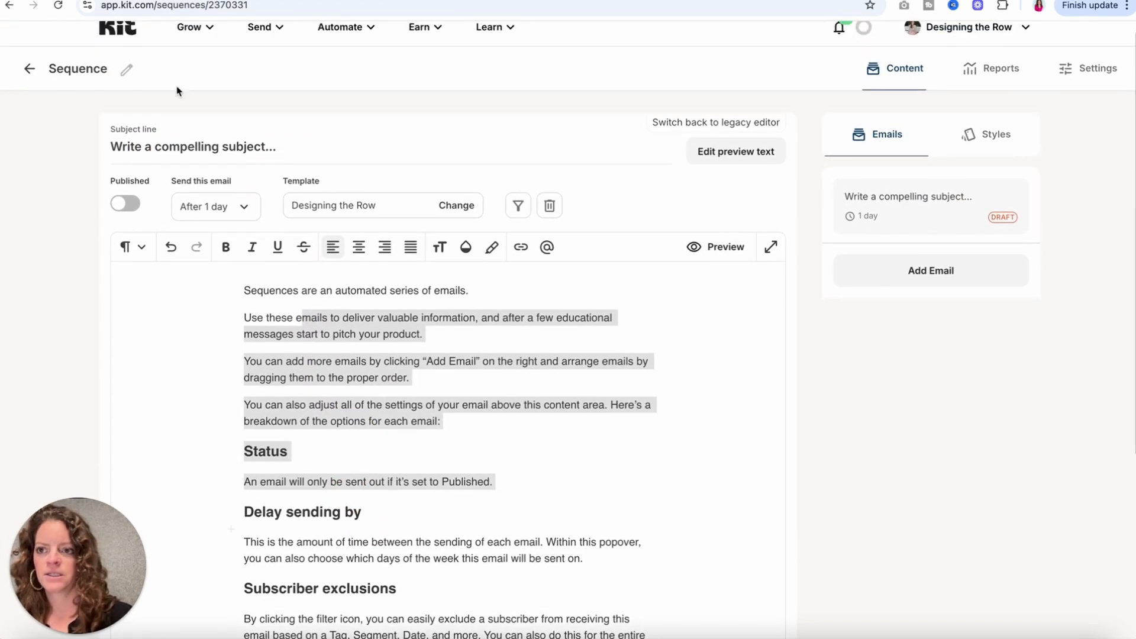
# - Rename the new email sequence to "YouTube Test"
pyautogui.click(123, 74)
pyautogui.moveTo(114, 71); pyautogui.dragTo(30, 66)
pyautogui.write('YouTube Test')
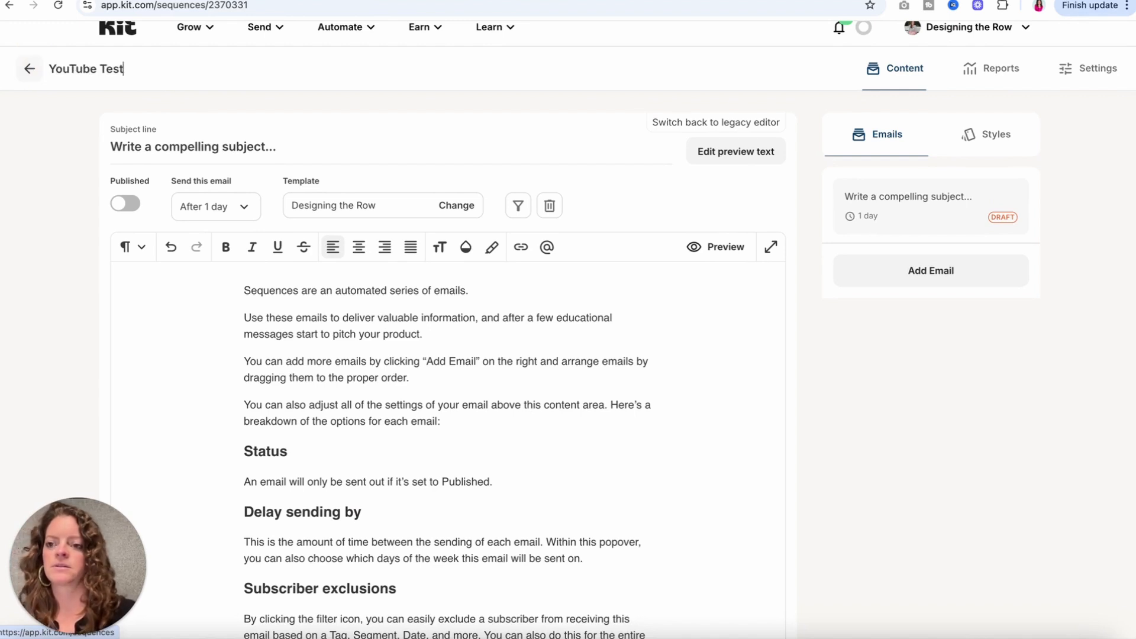
pyautogui.press('Return')
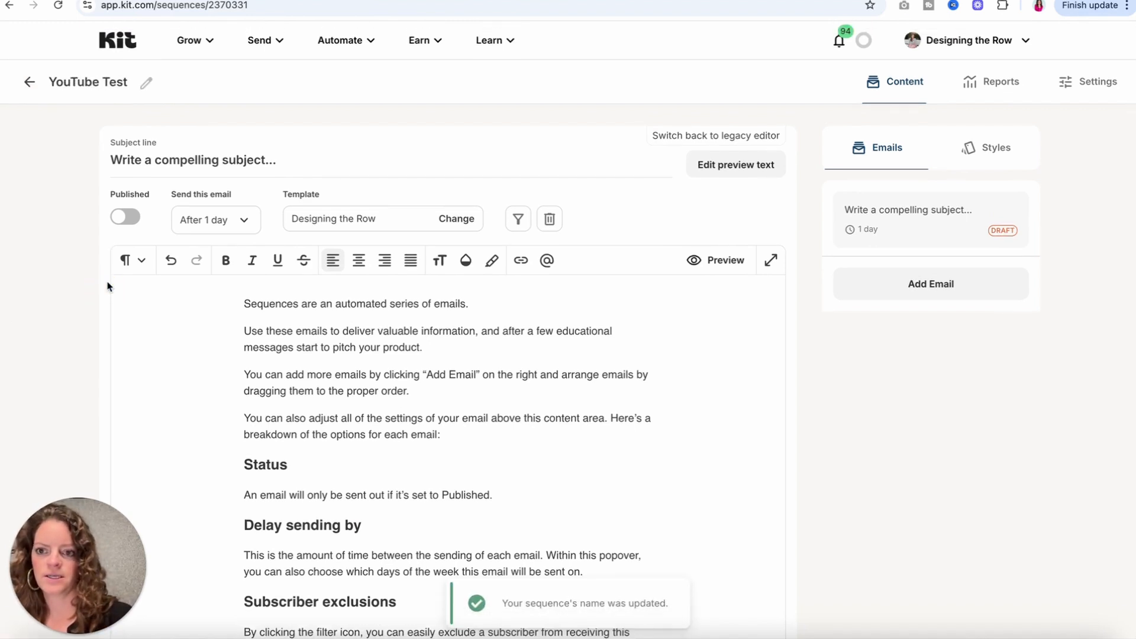
pyautogui.scroll(-1, 107, 287)
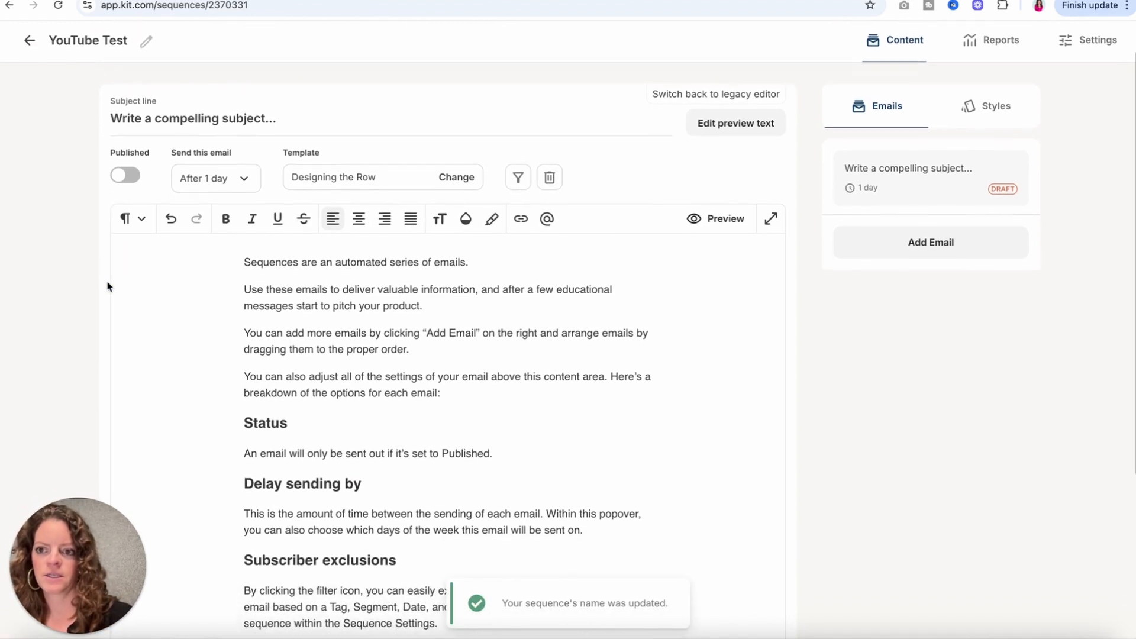
# - Publish the first sequence email and set its sending delay to 0 days so it goes out immediately
pyautogui.click(125, 174)
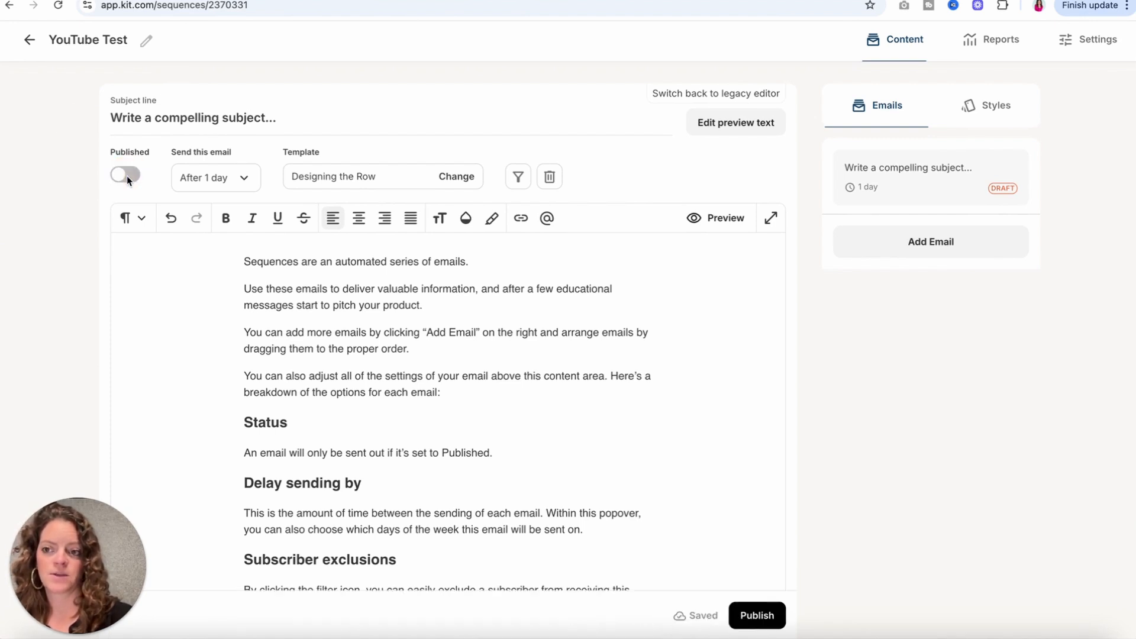
pyautogui.click(221, 178)
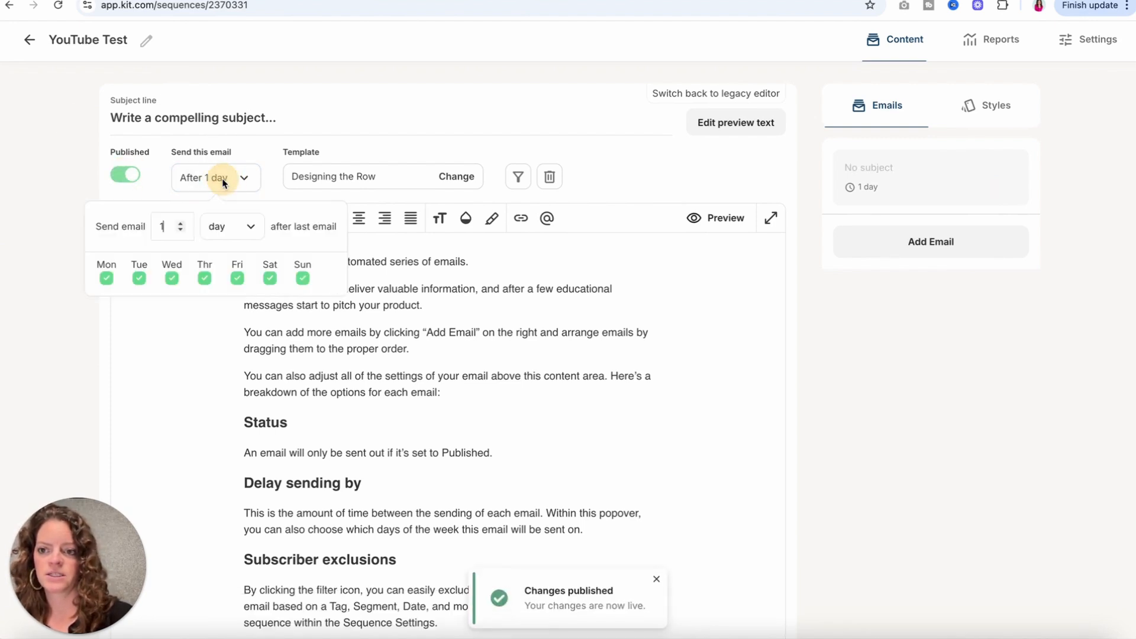
pyautogui.click(180, 231)
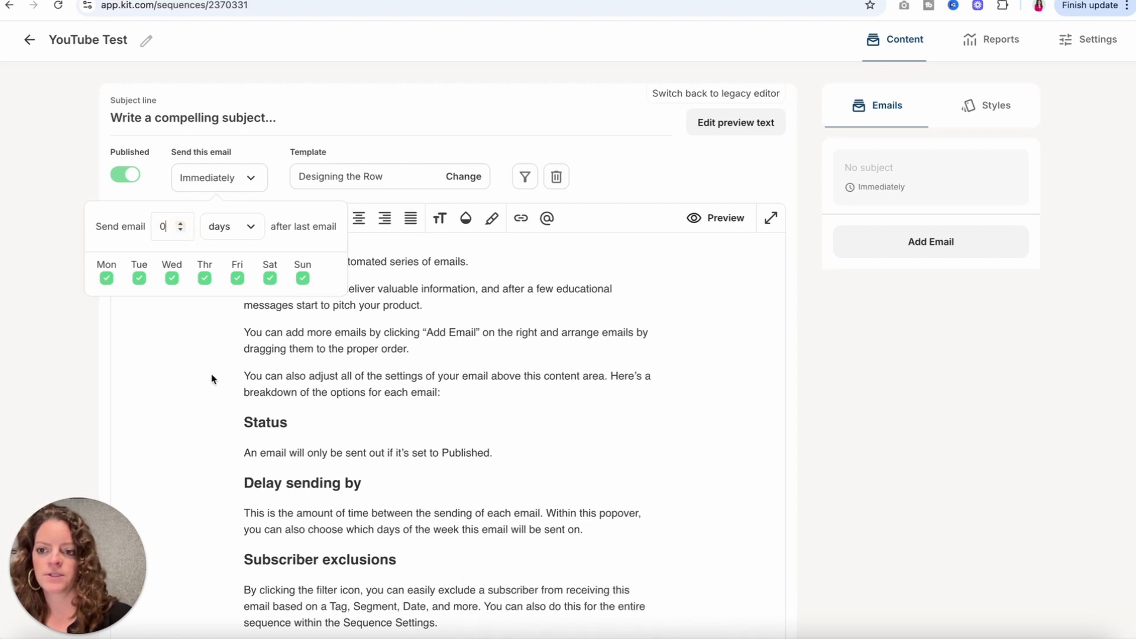
pyautogui.click(269, 313)
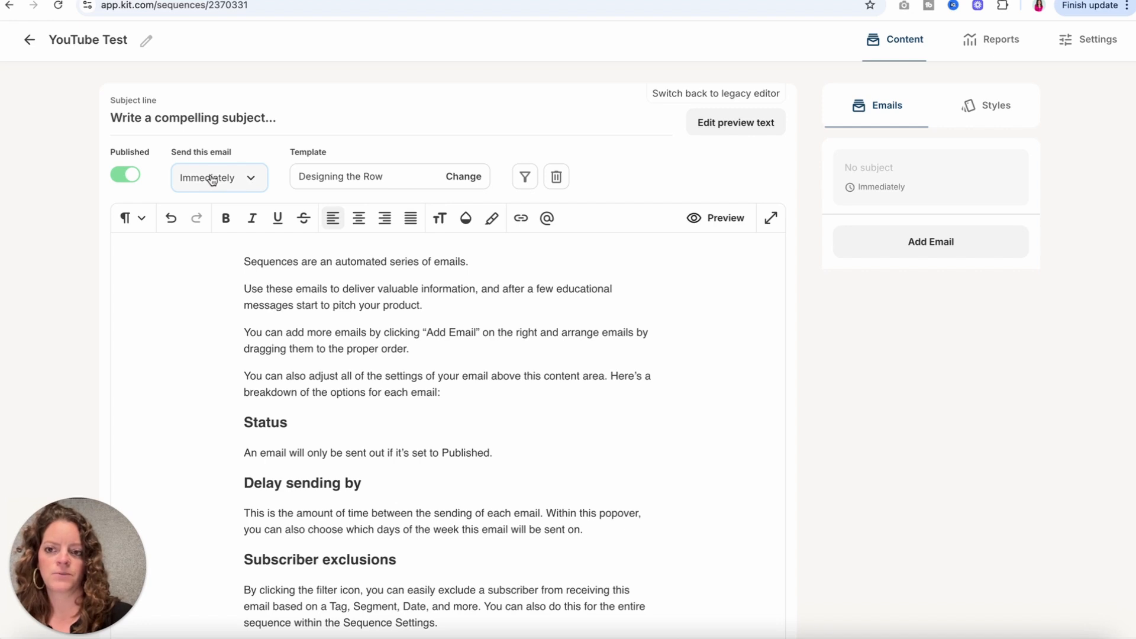
# - Insert the greeting "Hi {{ subscriber.first_name }}," above the email's body text using the subscriber first name personalization, and publish the changes
pyautogui.click(243, 262)
pyautogui.press('Return')
pyautogui.write('Hi')
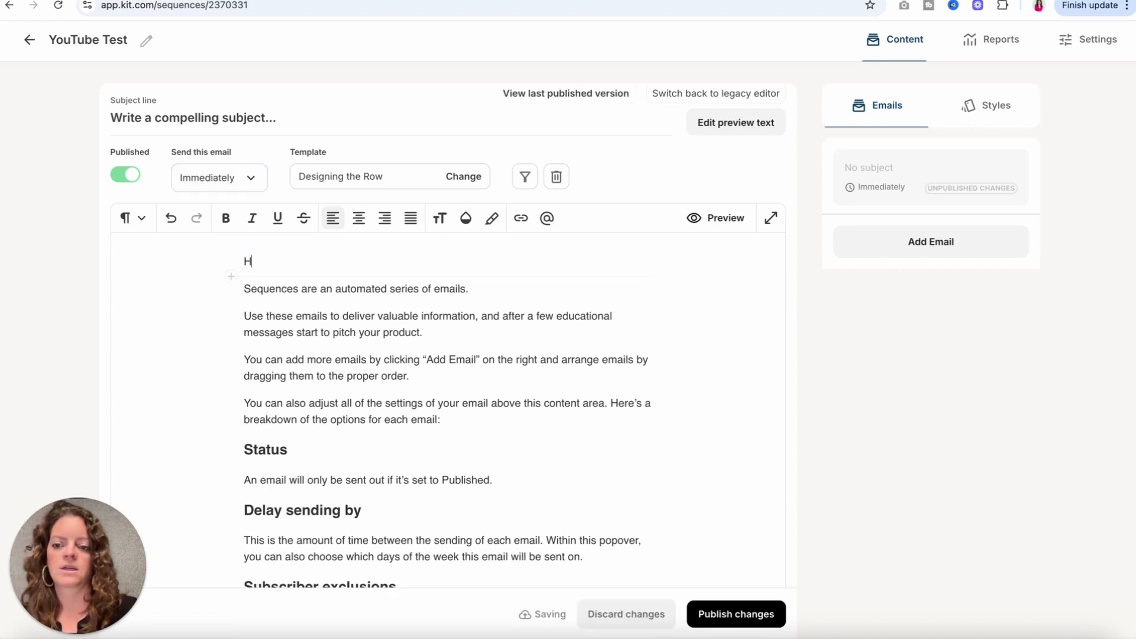
pyautogui.click(546, 218)
pyautogui.click(615, 400)
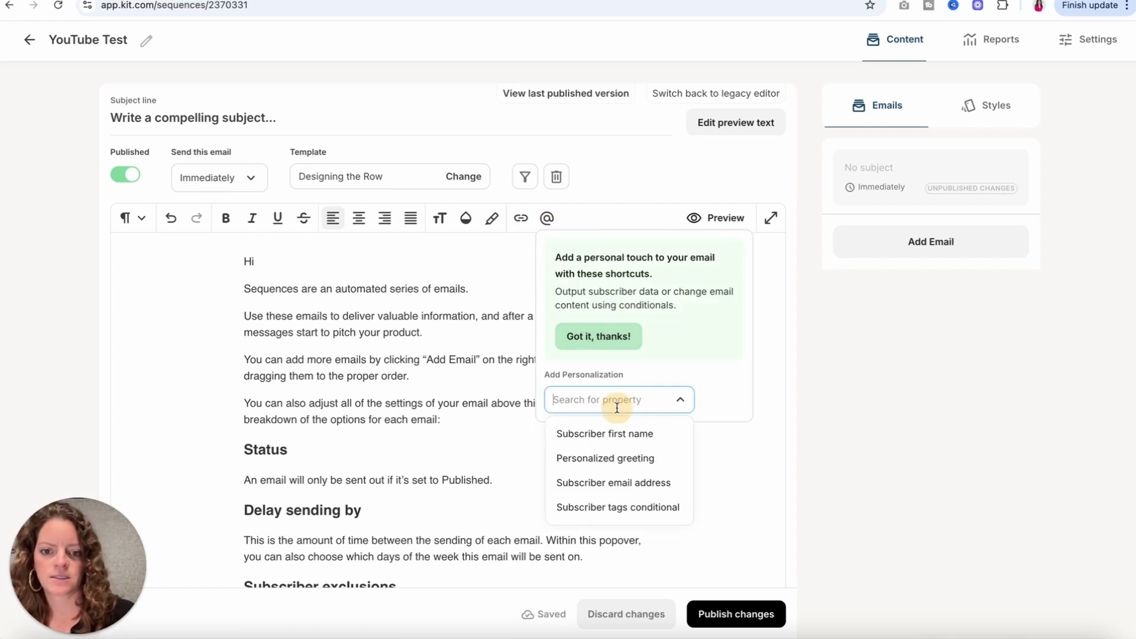
pyautogui.click(622, 441)
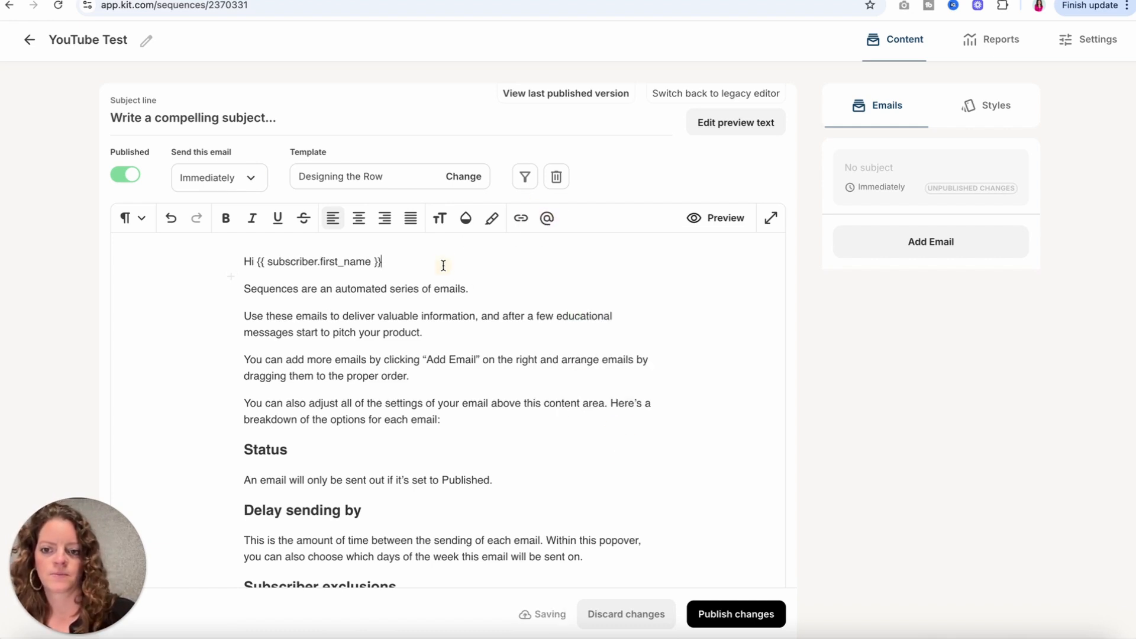
pyautogui.write(',')
pyautogui.scroll(-1, 411, 370)
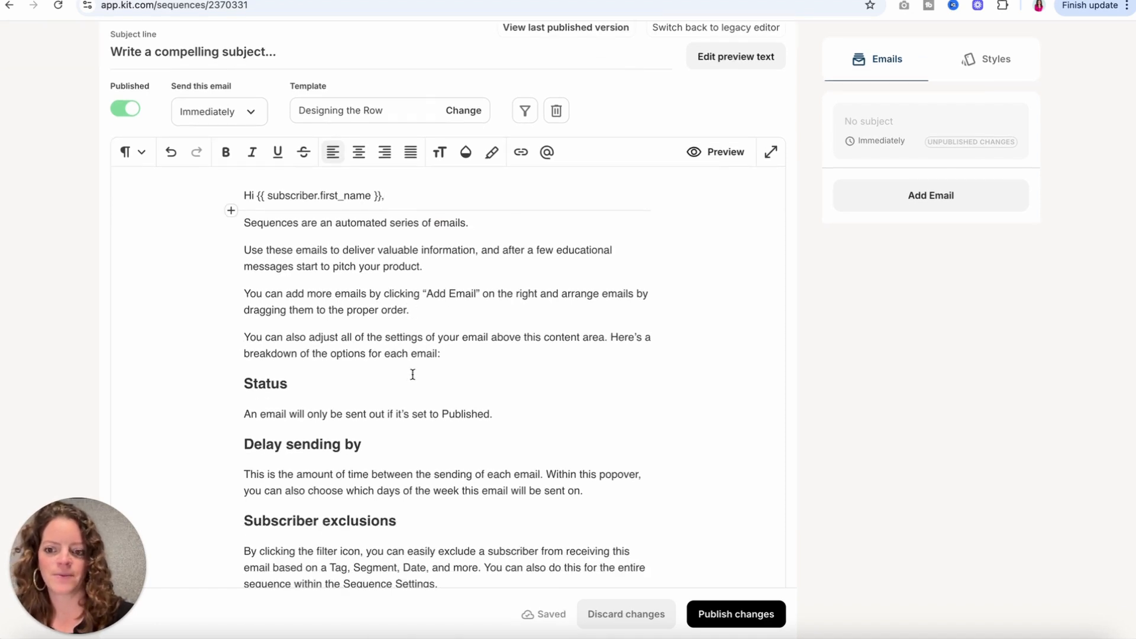
pyautogui.scroll(-1, 413, 374)
pyautogui.scroll(2, 413, 374)
pyautogui.click(732, 621)
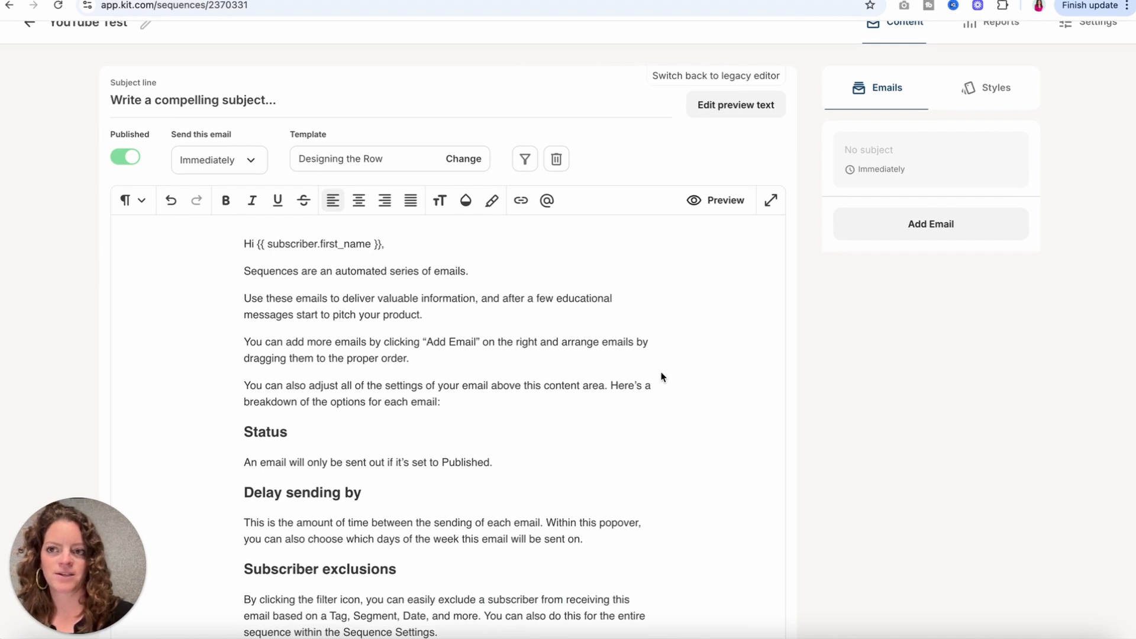
# - Add a second email to the sequence, with its sending delay set to 1 day after the last email
pyautogui.click(883, 226)
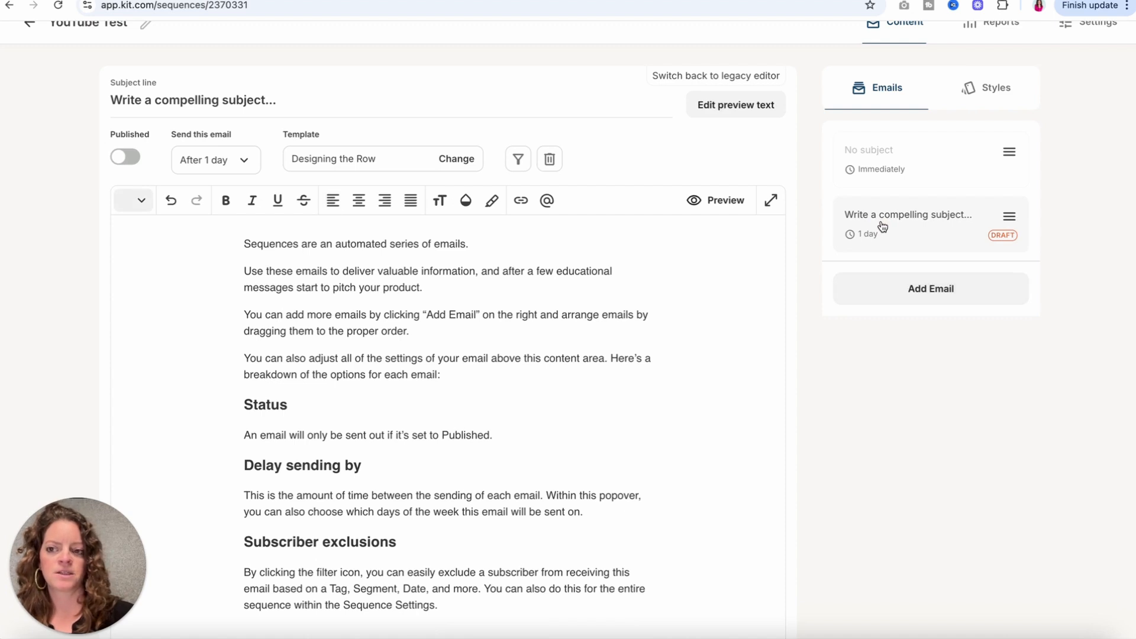
pyautogui.click(239, 166)
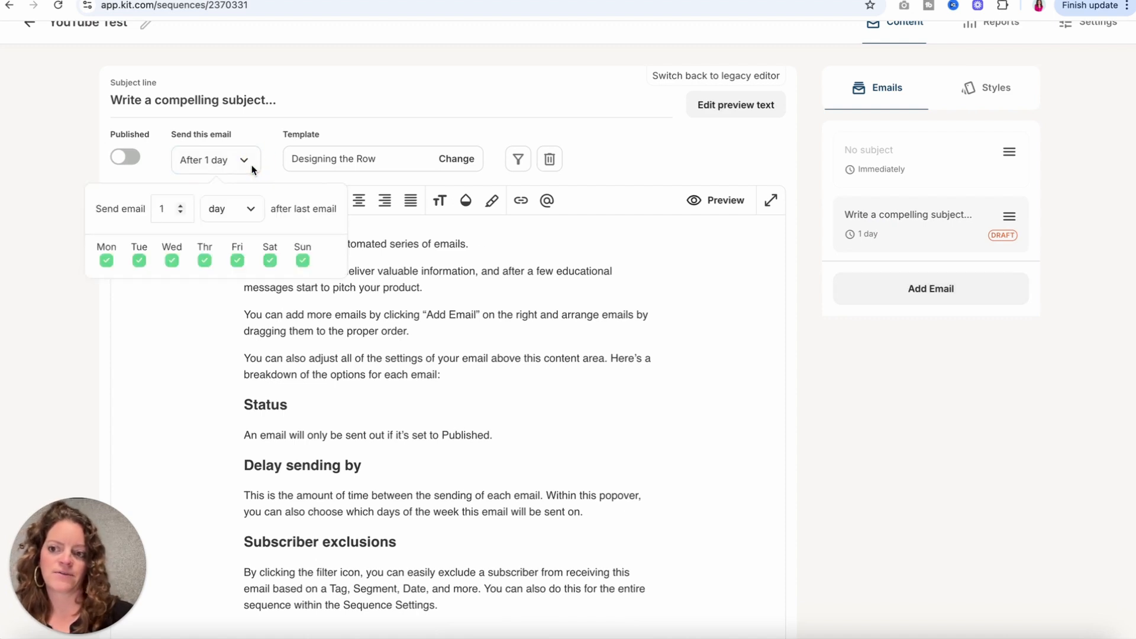
pyautogui.click(180, 205)
pyautogui.click(181, 212)
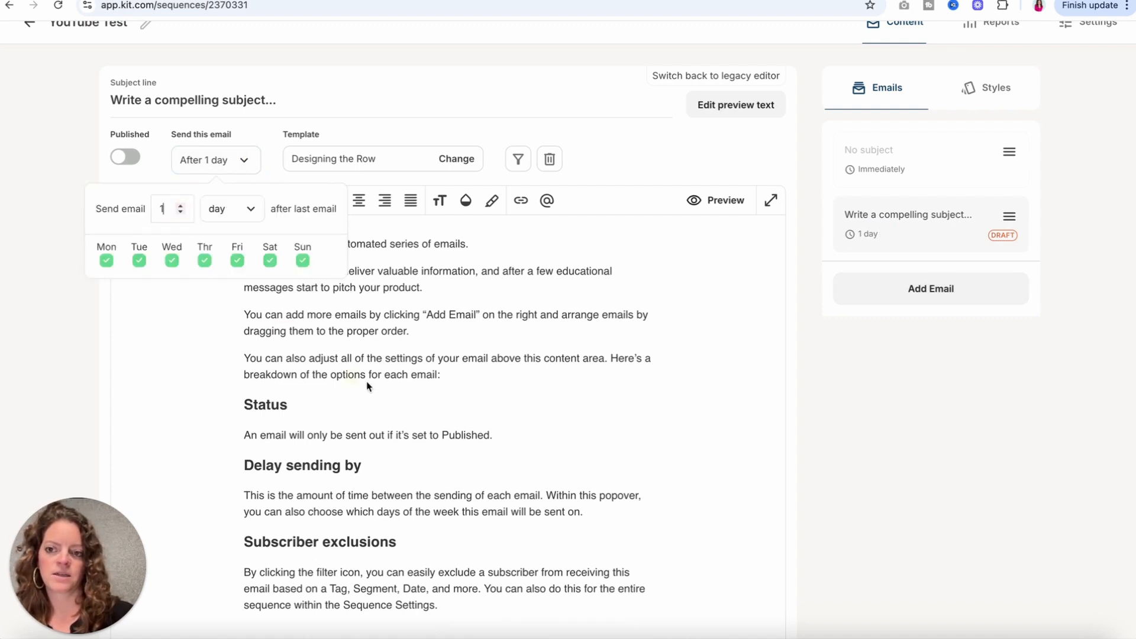
pyautogui.press('Escape')
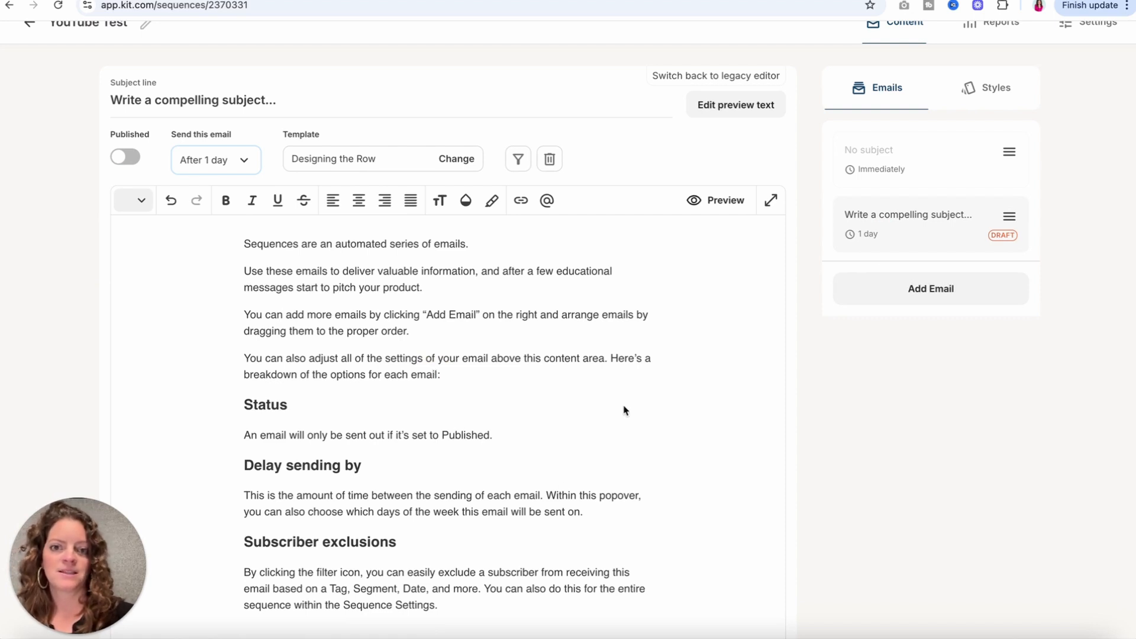
# - Start a new automation rule triggered when someone subscribes to the "YouTube Test" form
pyautogui.scroll(1, 624, 410)
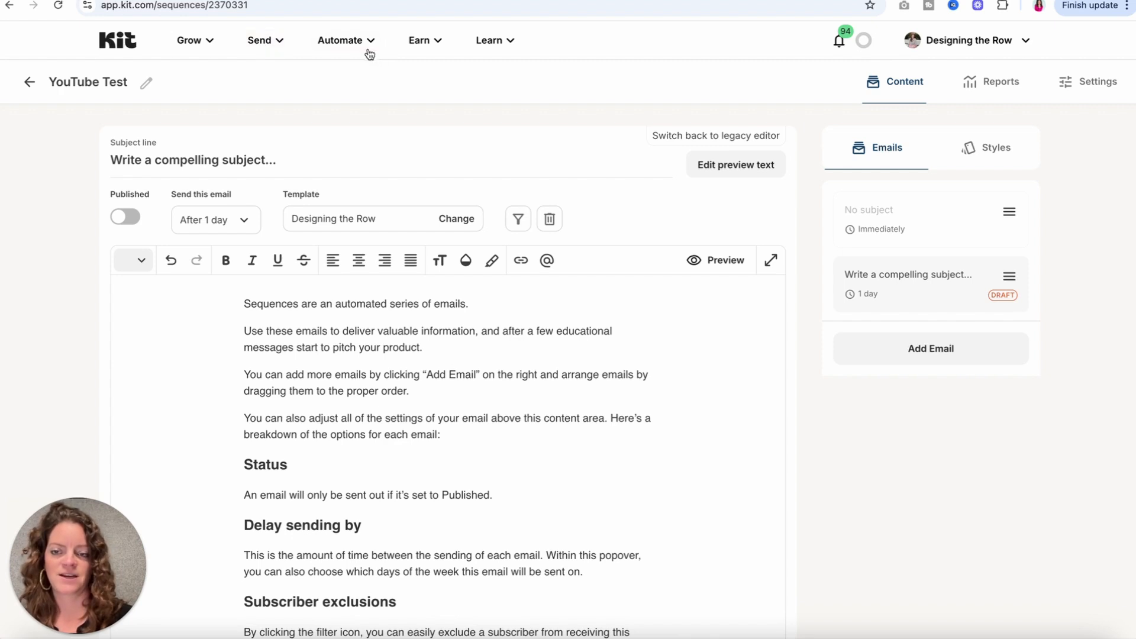
pyautogui.click(347, 43)
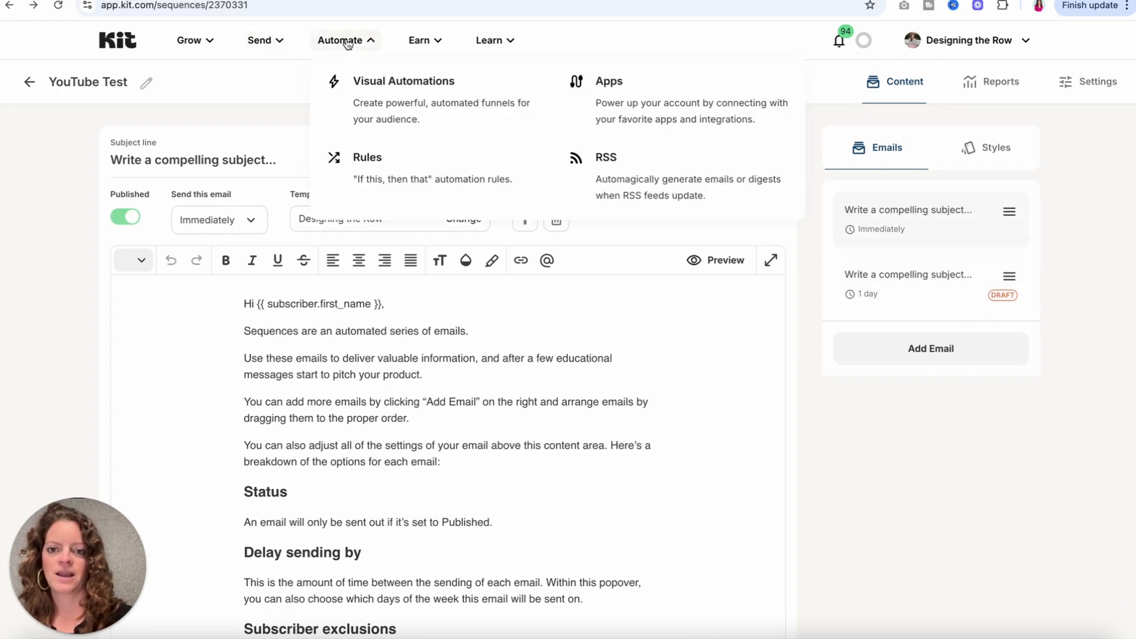
pyautogui.click(403, 176)
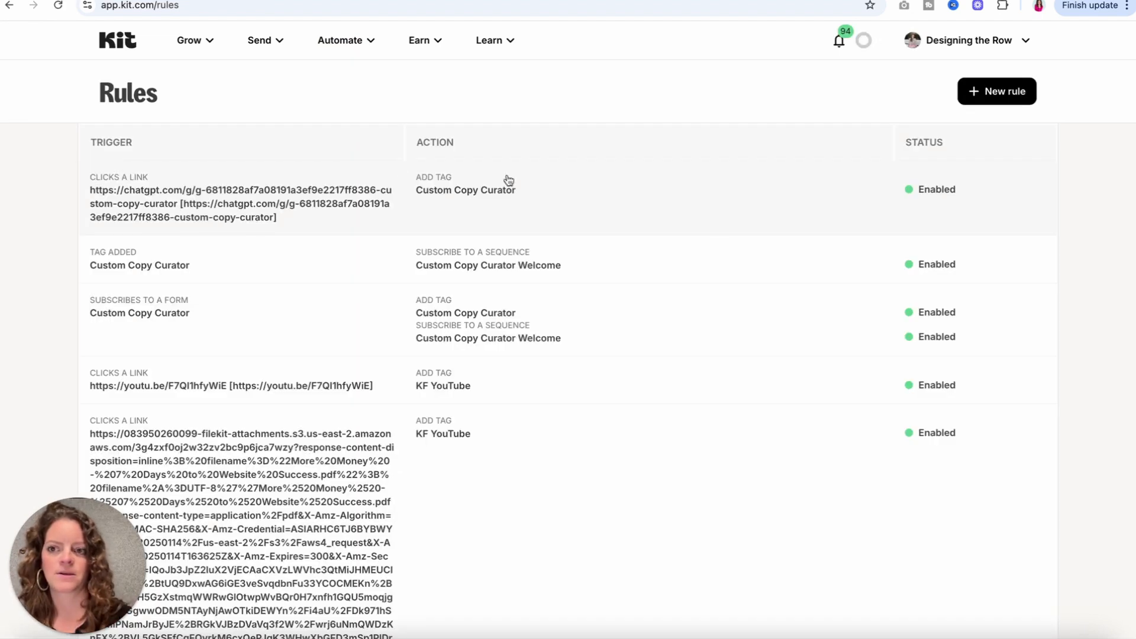
pyautogui.click(998, 96)
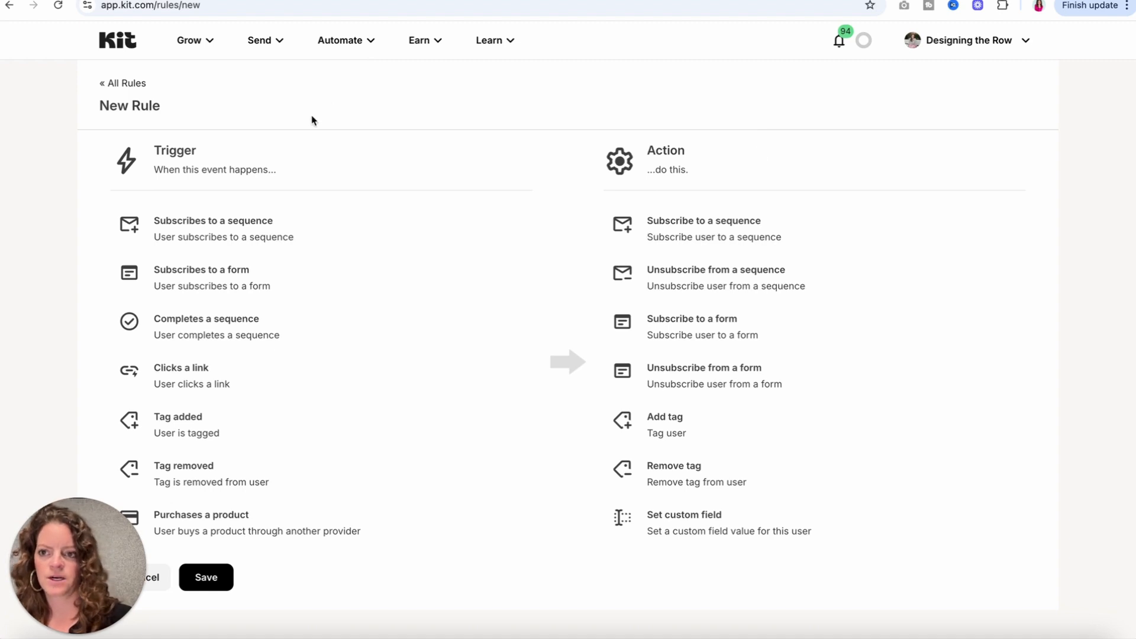
pyautogui.click(259, 284)
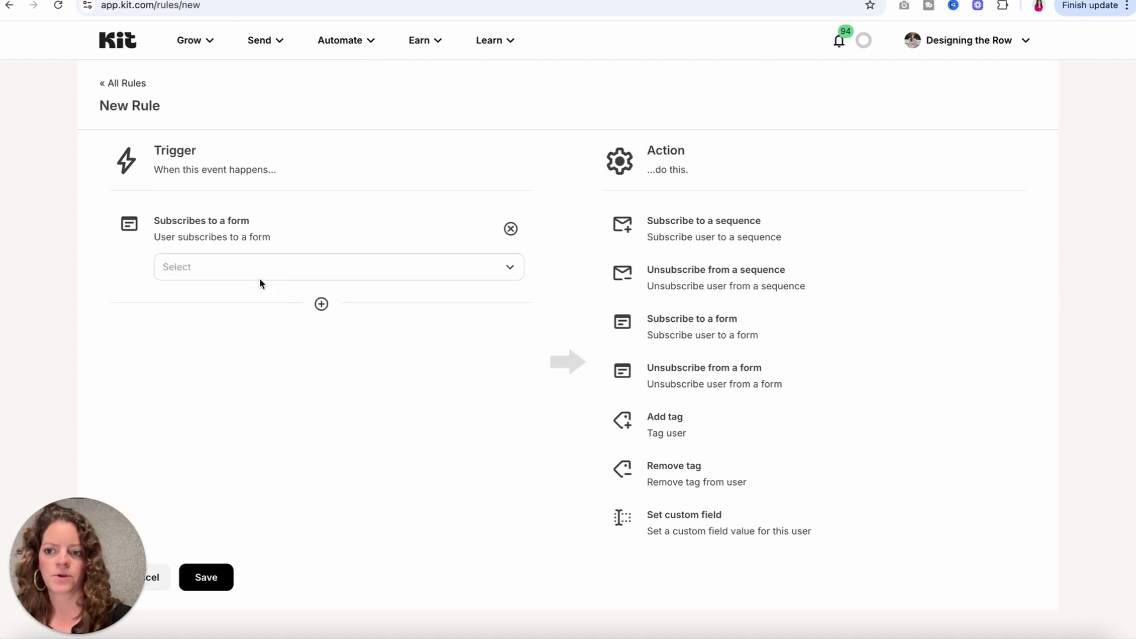
pyautogui.click(258, 274)
pyautogui.scroll(-10, 268, 436)
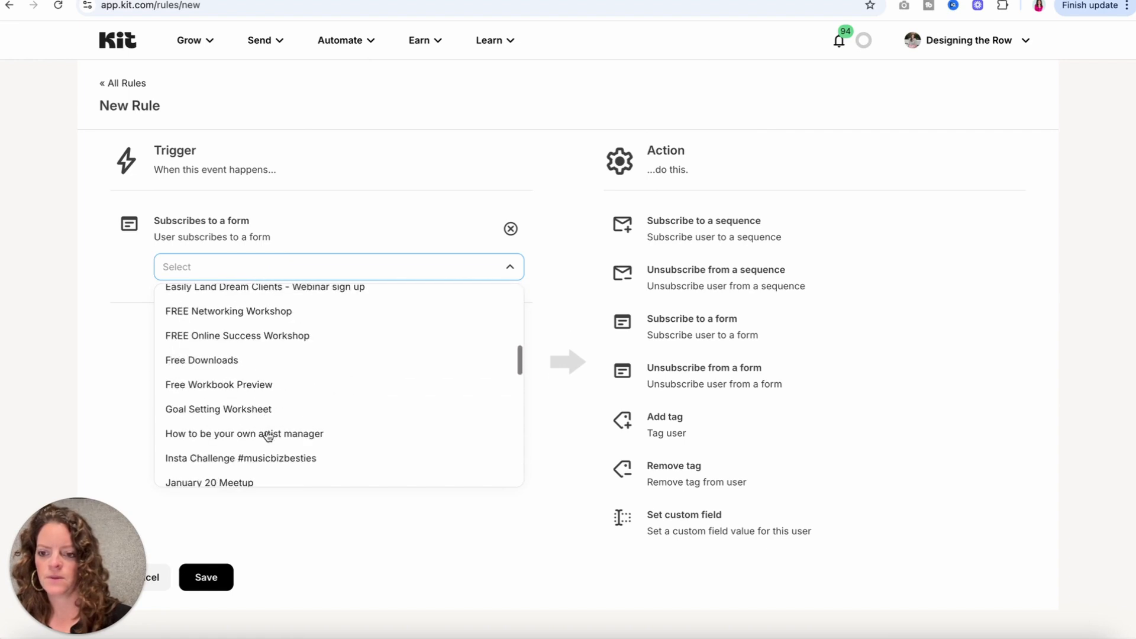
pyautogui.scroll(-5, 267, 437)
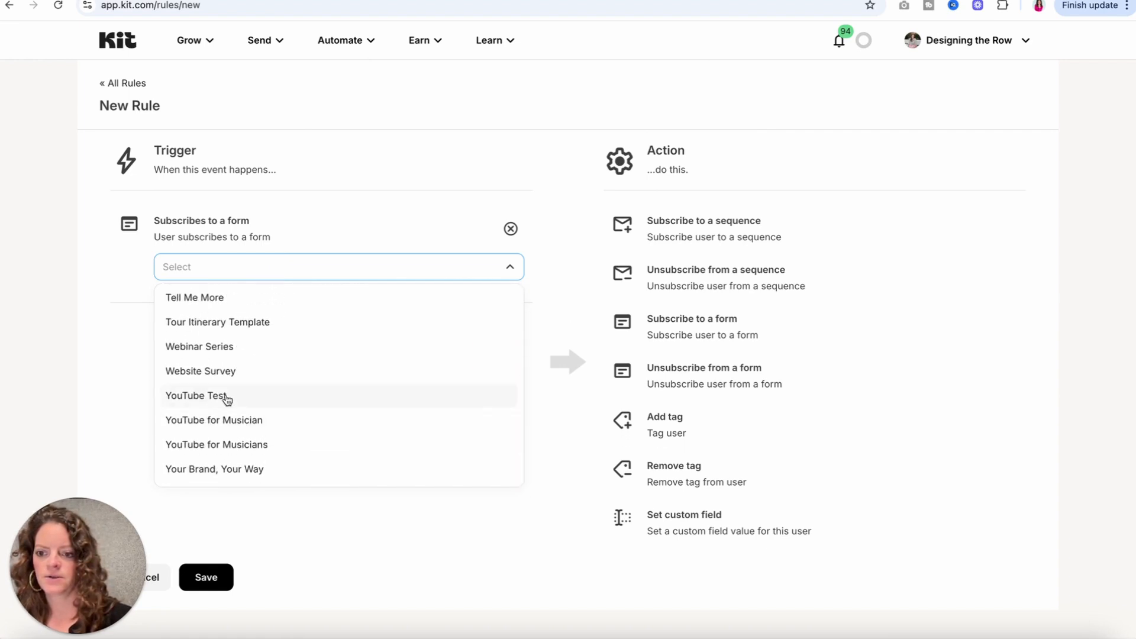
pyautogui.click(224, 397)
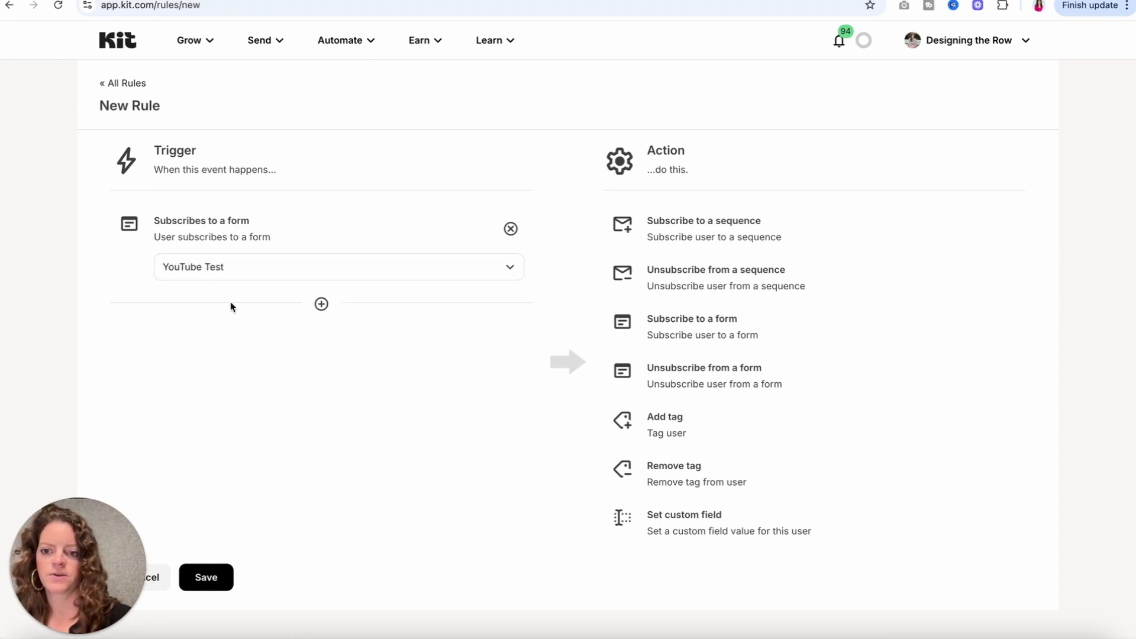
# - Set the rule's action to subscribe the user to the "YouTube Test" sequence, and save the rule
pyautogui.click(752, 236)
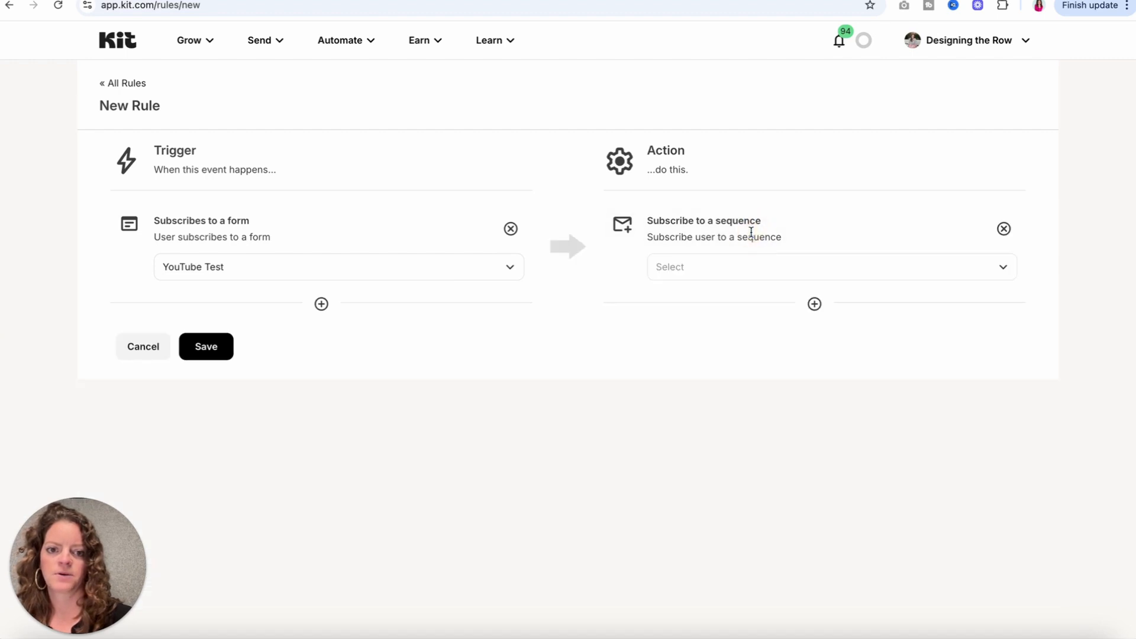
pyautogui.click(736, 264)
pyautogui.scroll(-1, 739, 349)
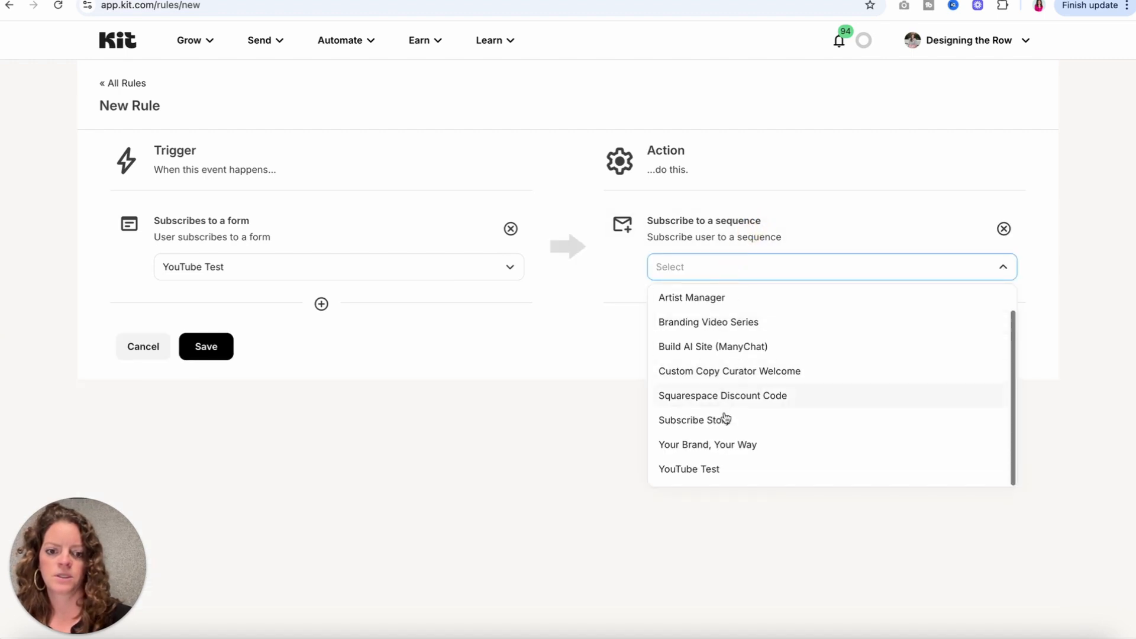
pyautogui.click(716, 470)
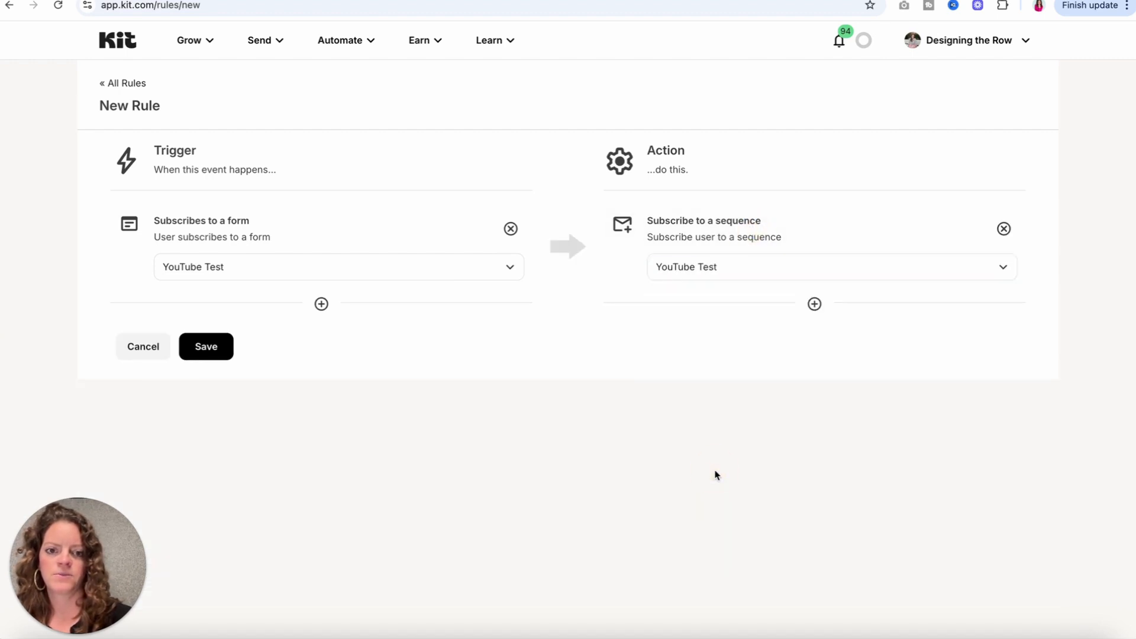
pyautogui.click(214, 350)
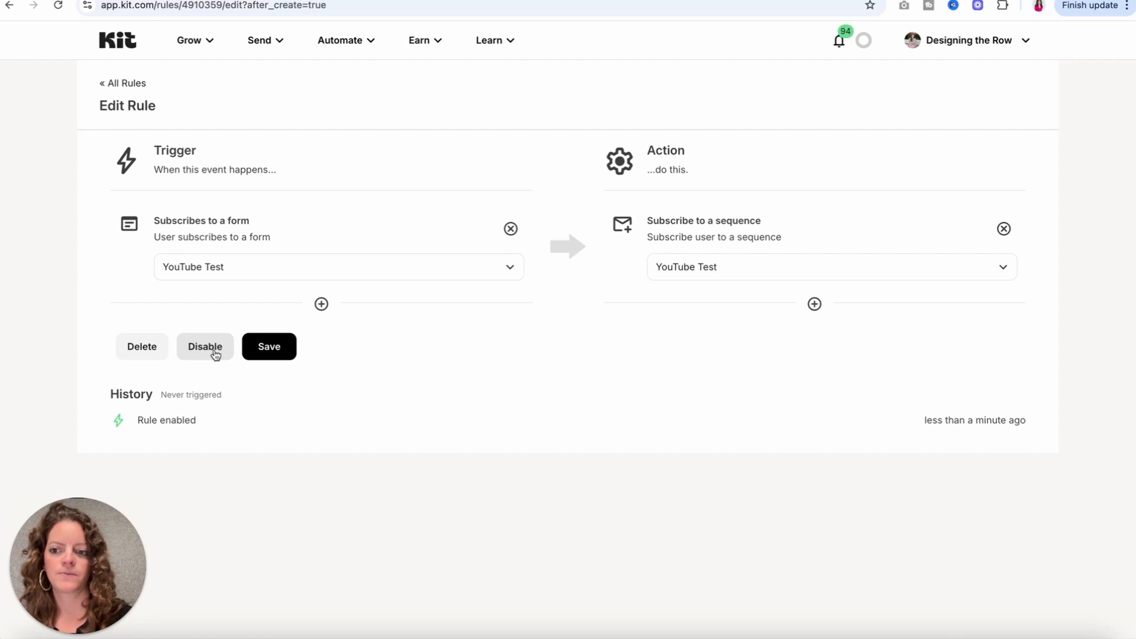
# - Add a second action to the rule that tags the user with "DTR YouTube"
pyautogui.click(814, 304)
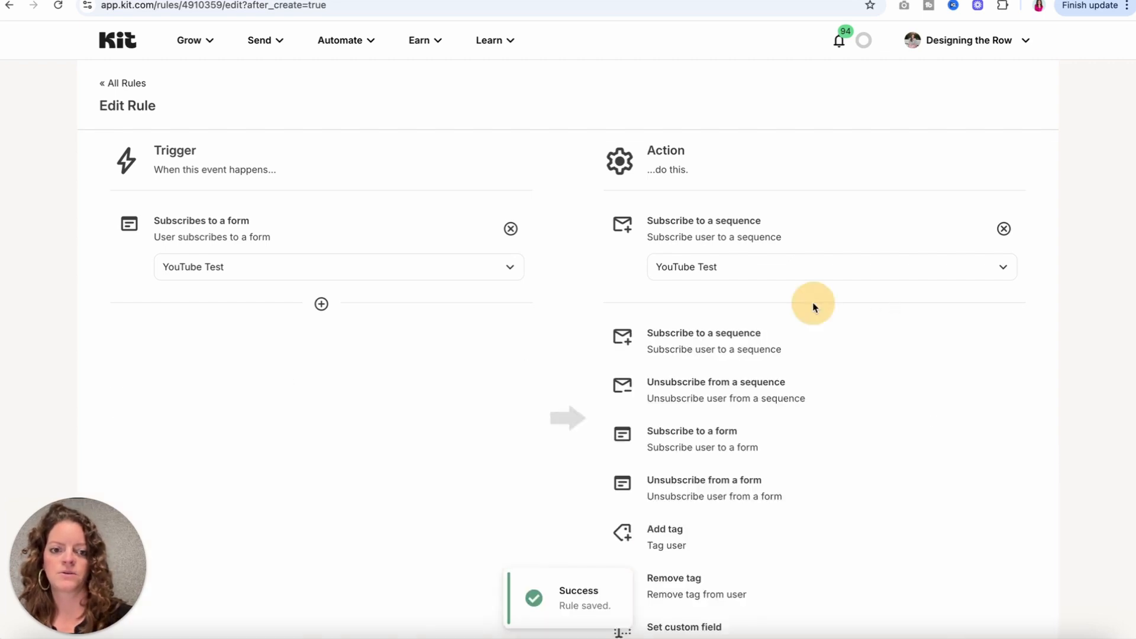
pyautogui.click(690, 534)
pyautogui.click(742, 363)
pyautogui.scroll(-5, 781, 510)
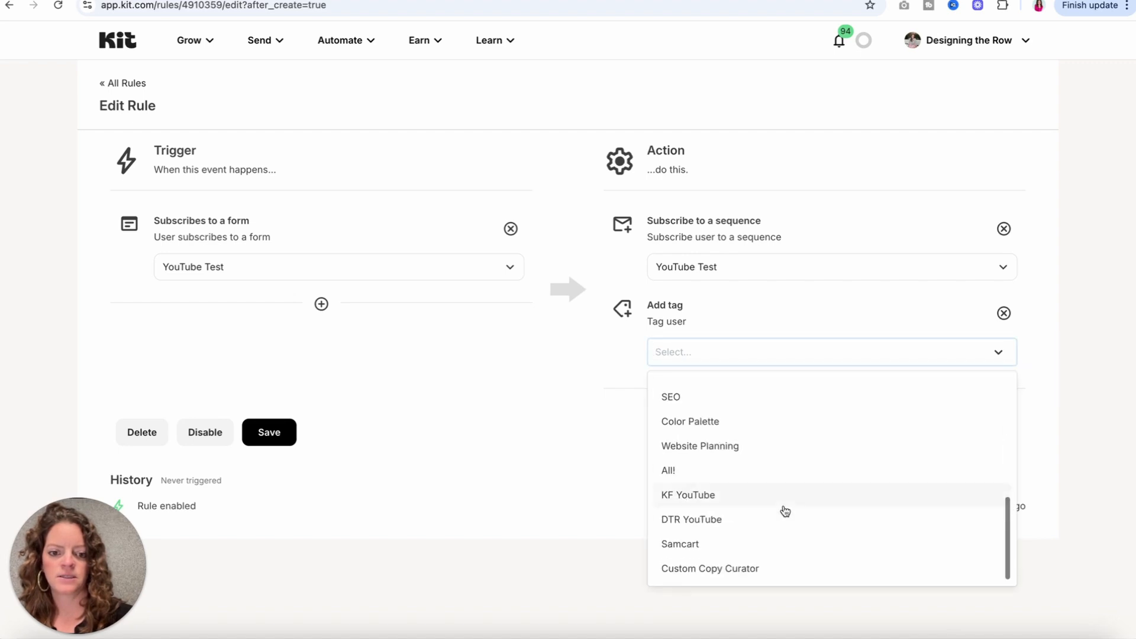
pyautogui.click(772, 514)
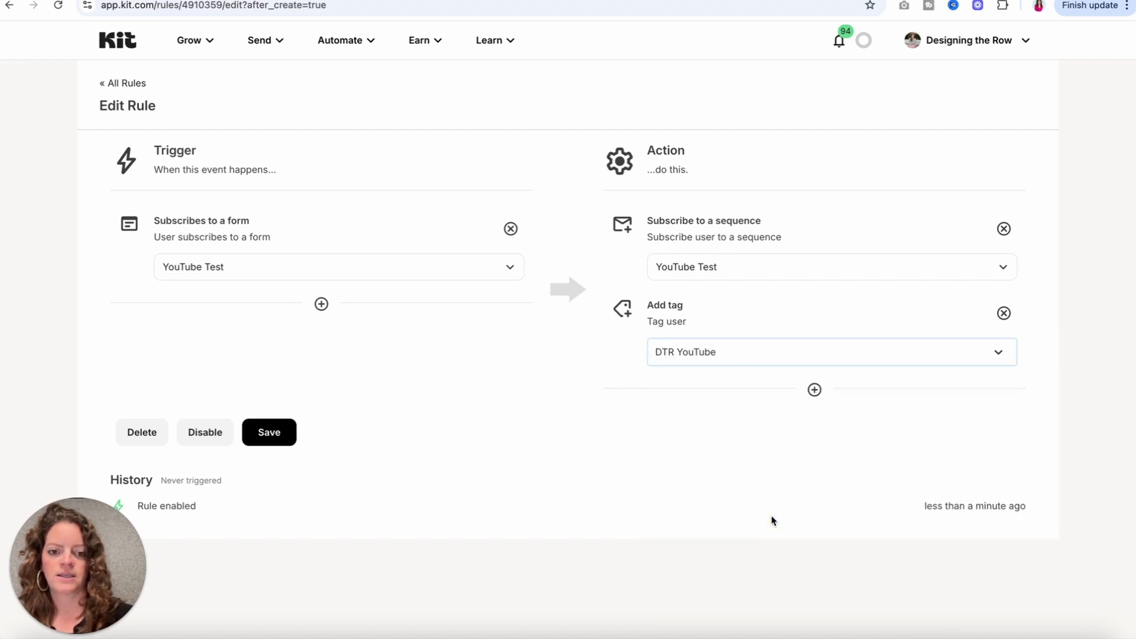